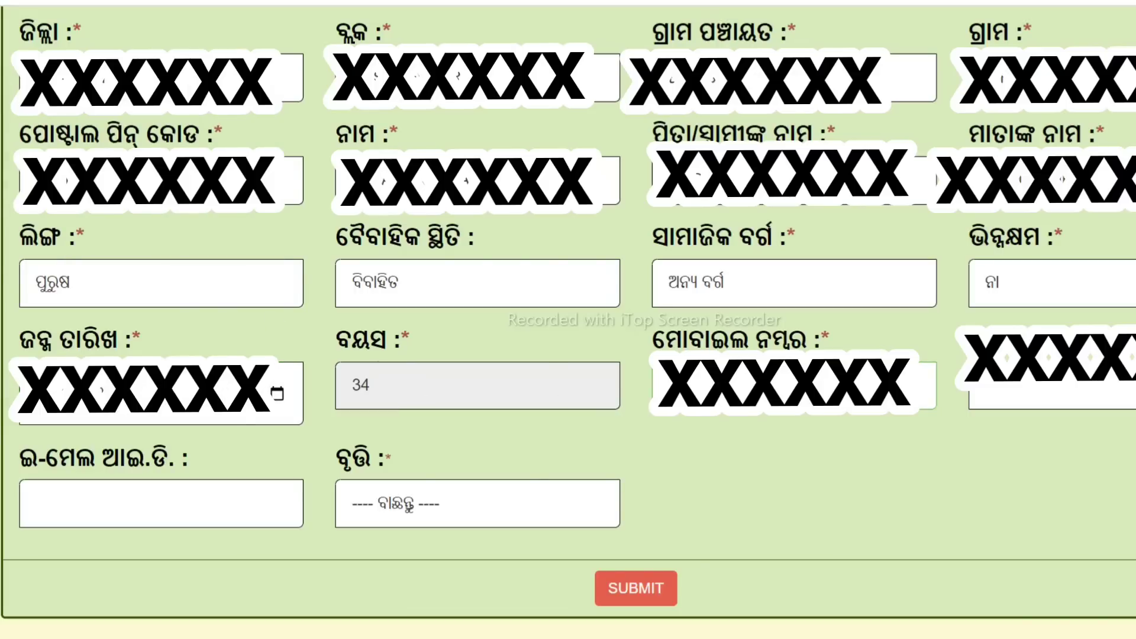
Step: Fill in the applicant's mobile number and the masked required field beside it
{"action": "type", "text": "a"}
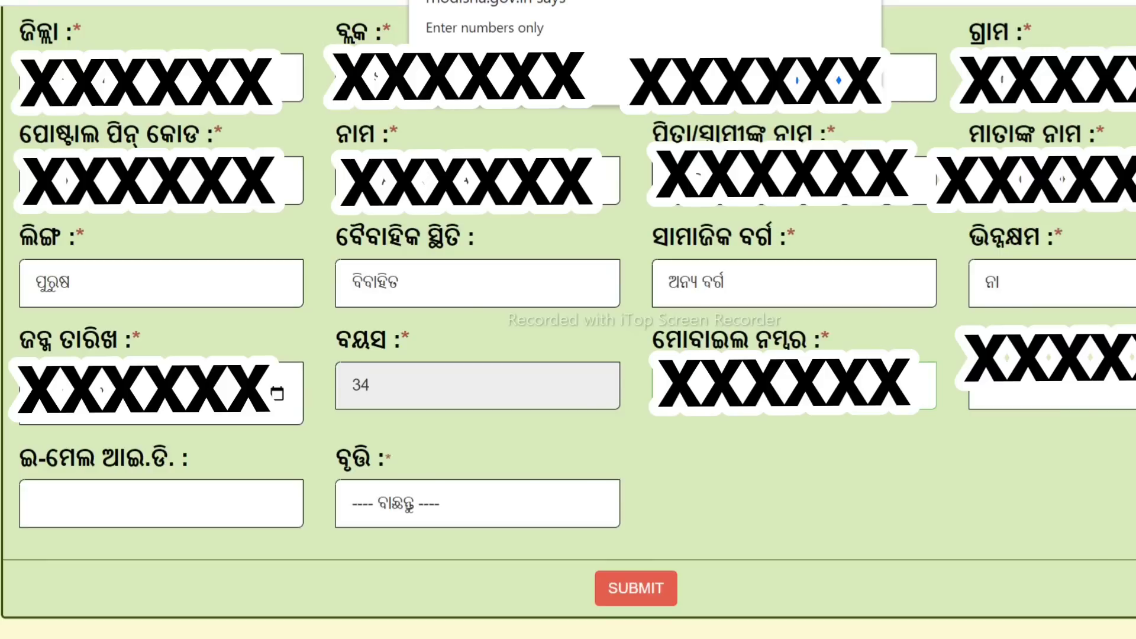
{"action": "key", "text": "Return"}
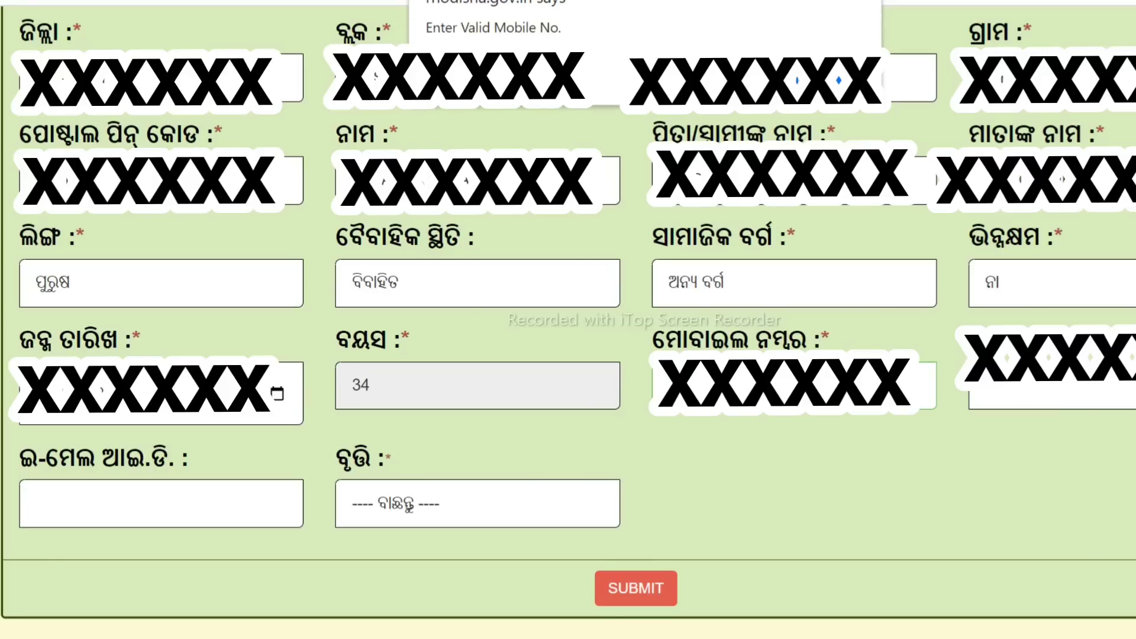
{"action": "key", "text": "Return"}
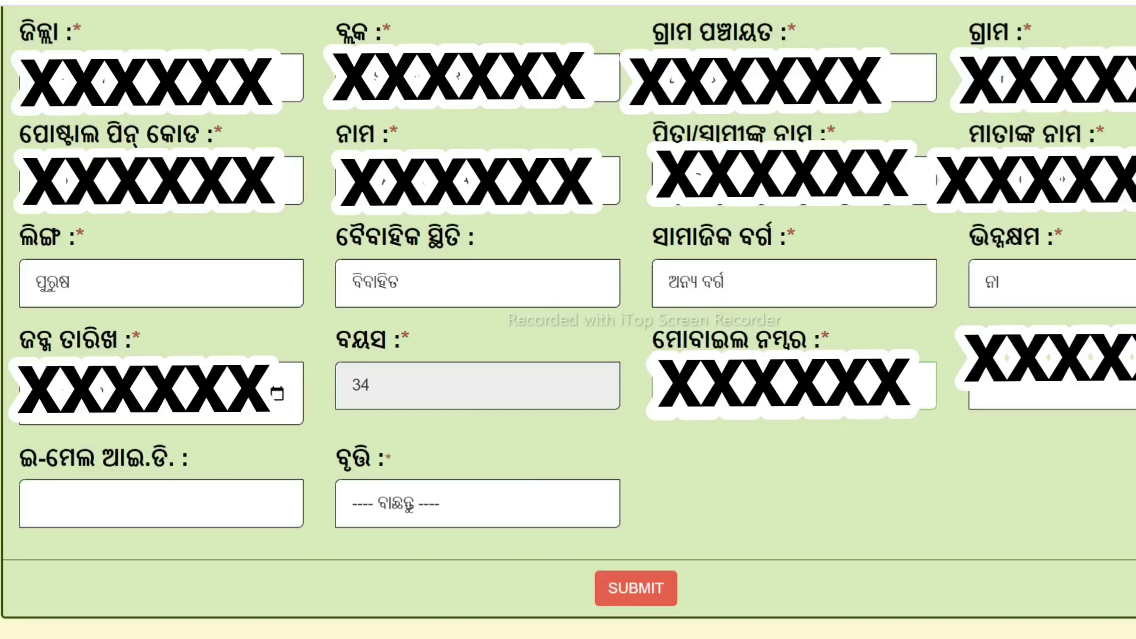
{"action": "left_click", "coordinate": [1034, 385]}
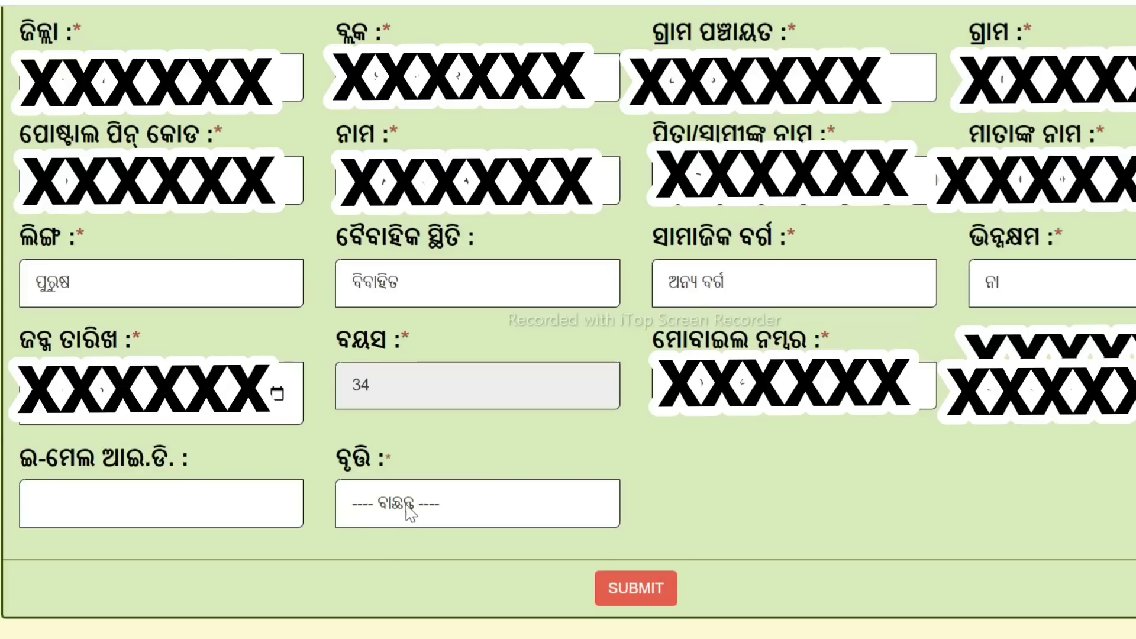
Step: Set the occupation (ବୃତ୍ତି) to ସ୍ୱ-ରୋଜଗାରୀ and enter "Gotary" as the occupation details
{"action": "left_click", "coordinate": [378, 509]}
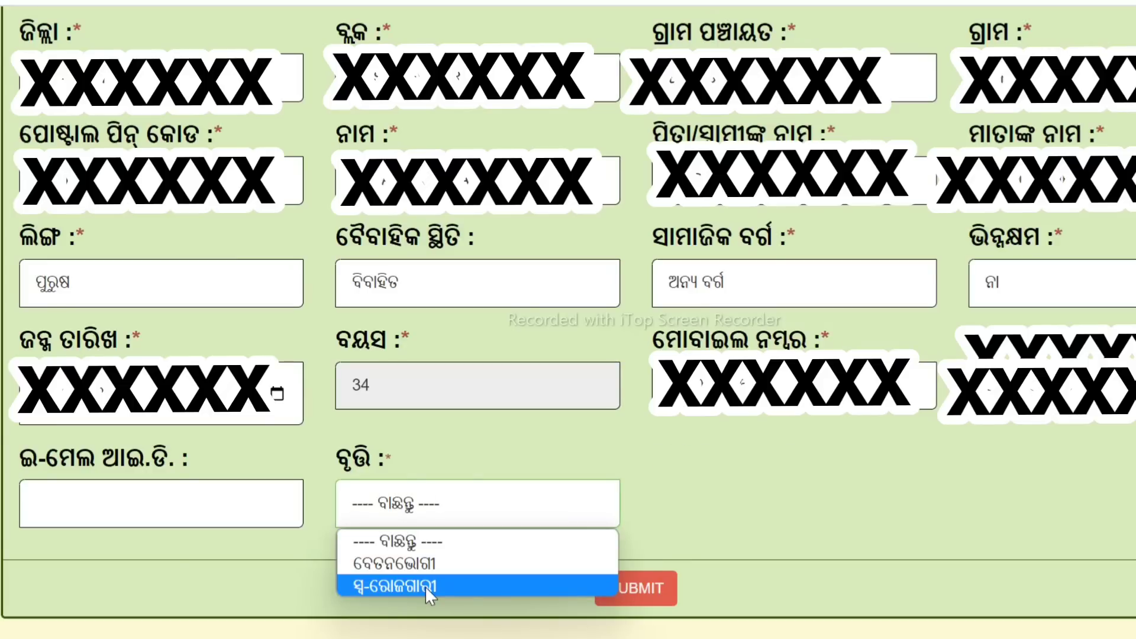
{"action": "left_click", "coordinate": [425, 586]}
{"action": "left_click", "coordinate": [739, 504]}
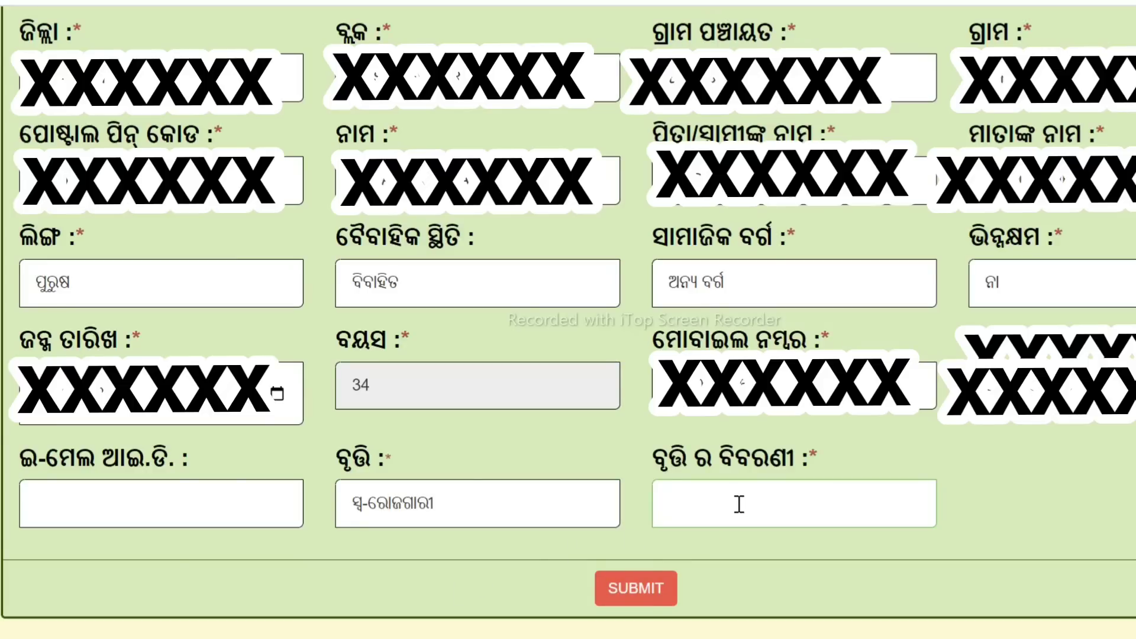
{"action": "type", "text": "Gotary"}
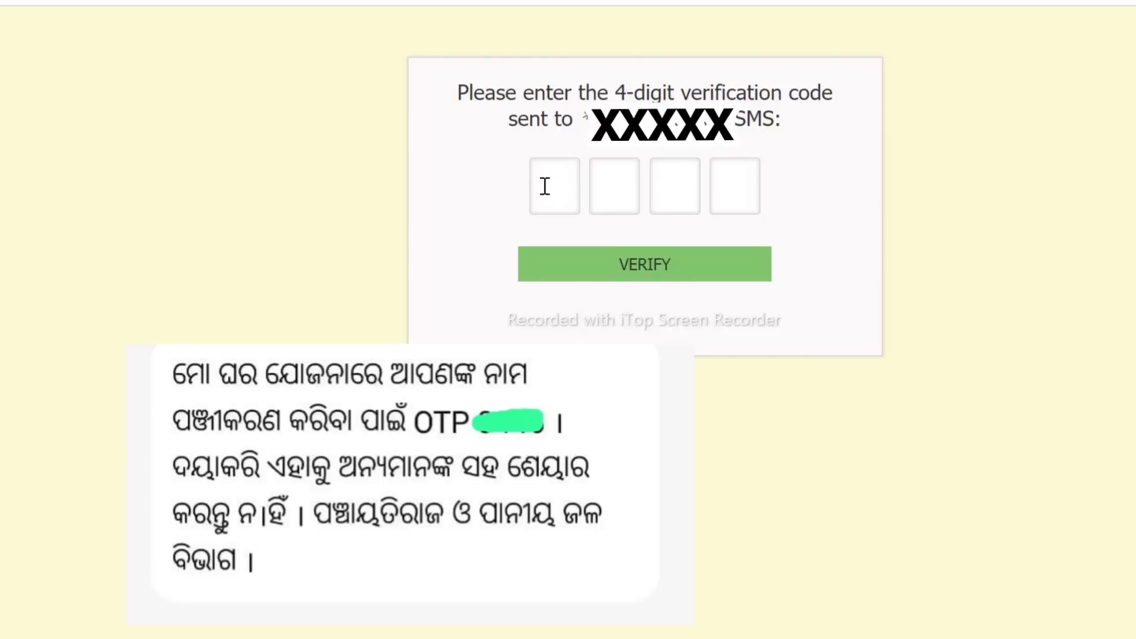
Step: Enter the 4-digit SMS verification code, verify it and acknowledge the applicant registration
{"action": "left_click", "coordinate": [545, 187]}
{"action": "type", "text": "8"}
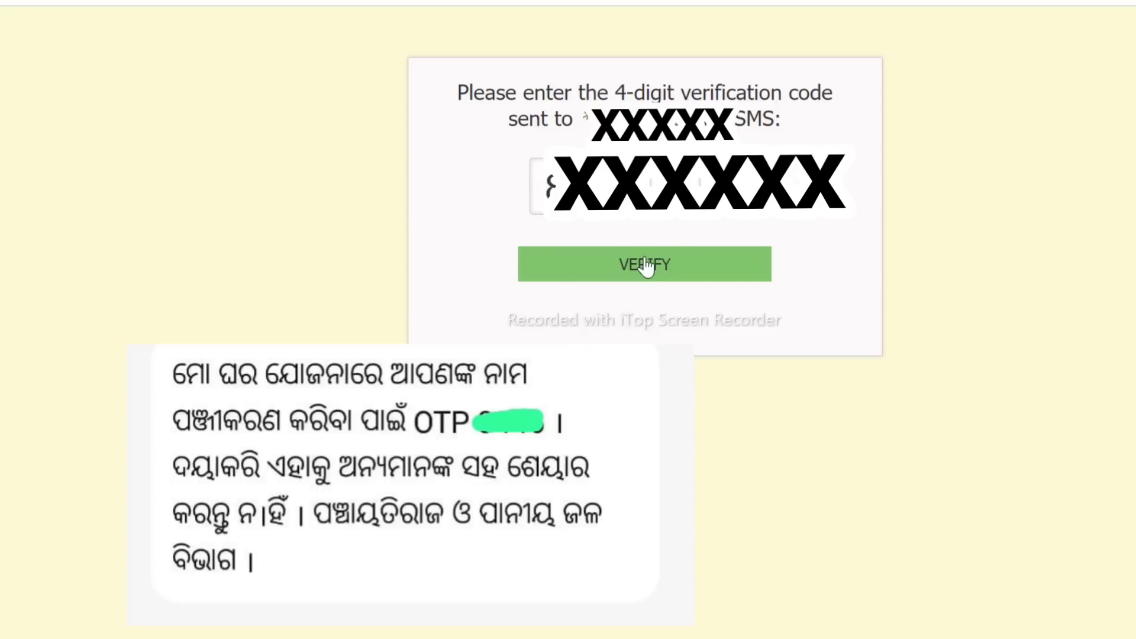
{"action": "left_click", "coordinate": [646, 259]}
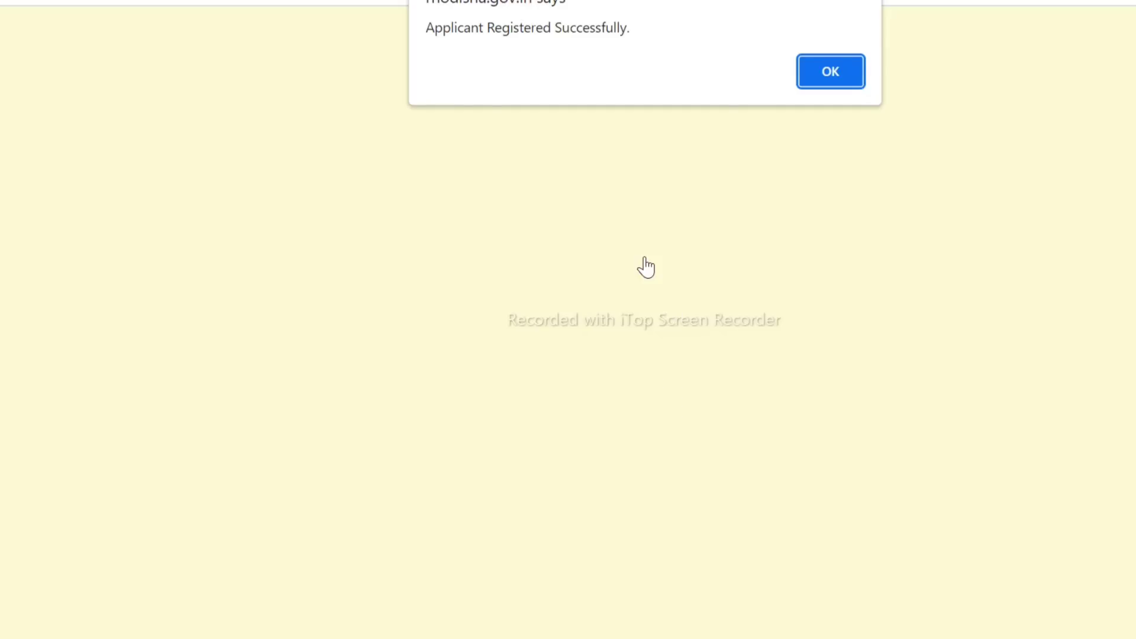
{"action": "left_click", "coordinate": [828, 70]}
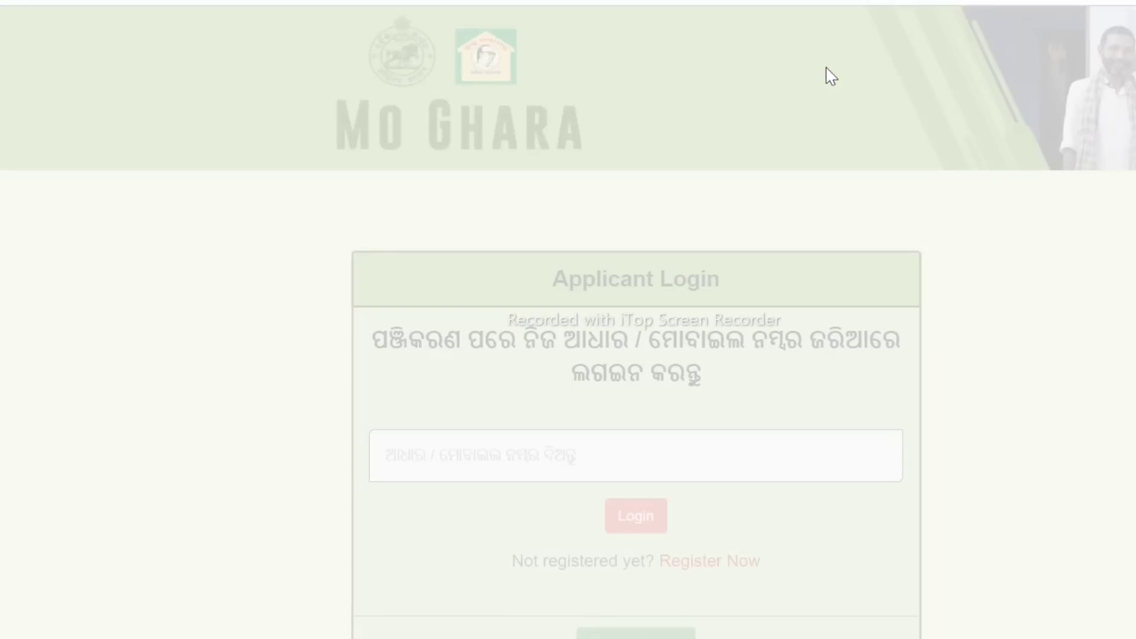
Step: Log in as the applicant with the registered Aadhaar or mobile number and verify with the 4-digit SMS code
{"action": "type", "text": "90"}
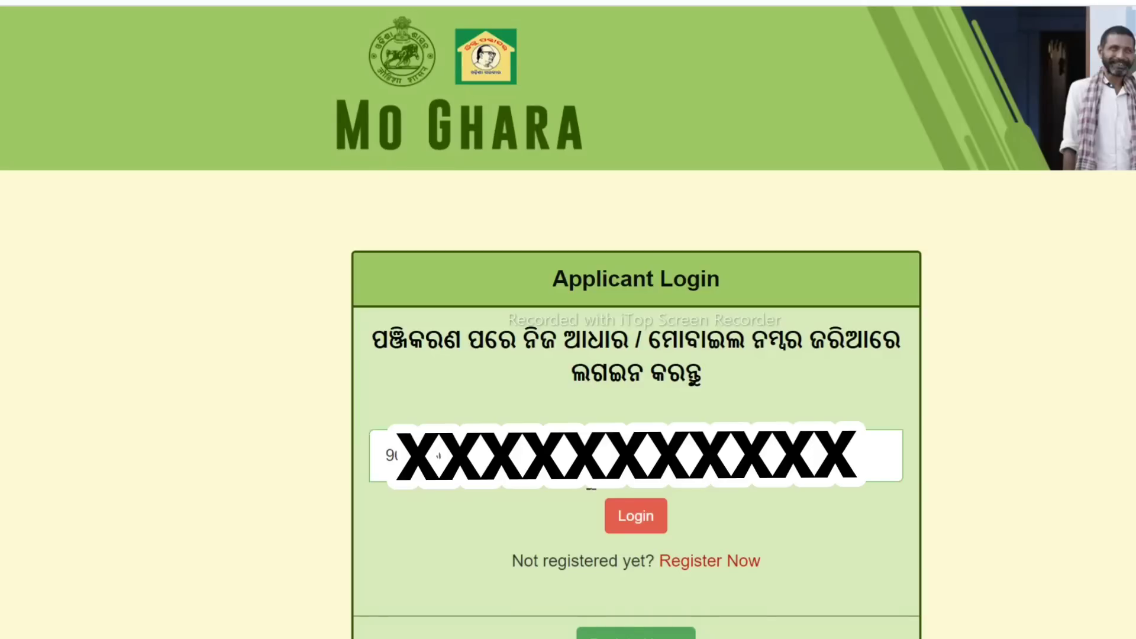
{"action": "left_click", "coordinate": [642, 518]}
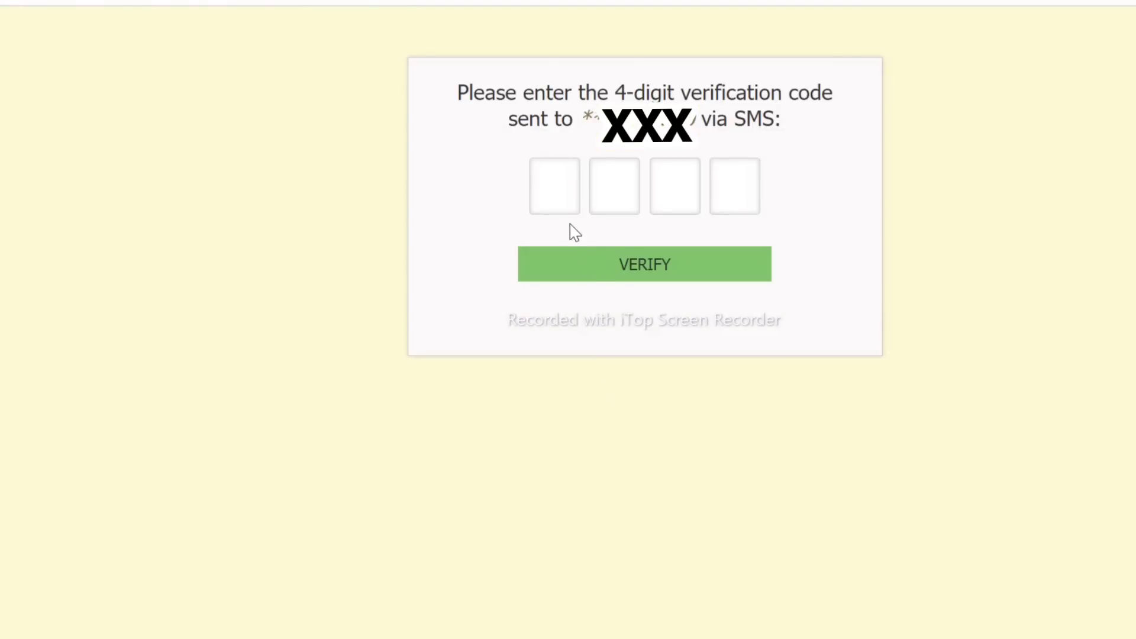
{"action": "left_click", "coordinate": [553, 187]}
{"action": "type", "text": "2XXXXXXX"}
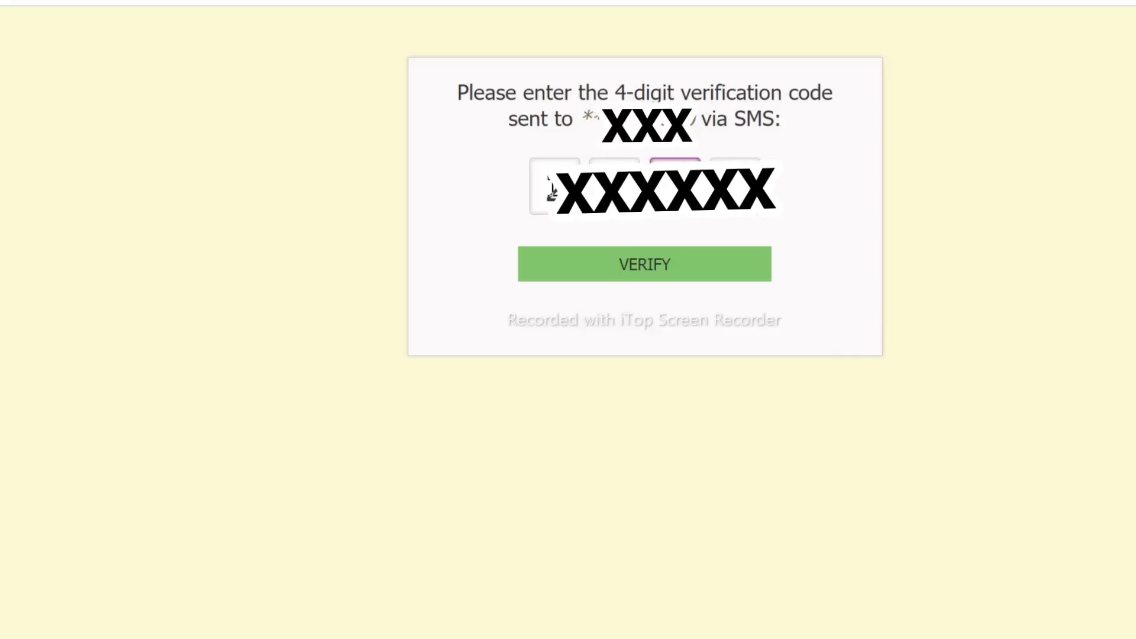
{"action": "left_click", "coordinate": [638, 276]}
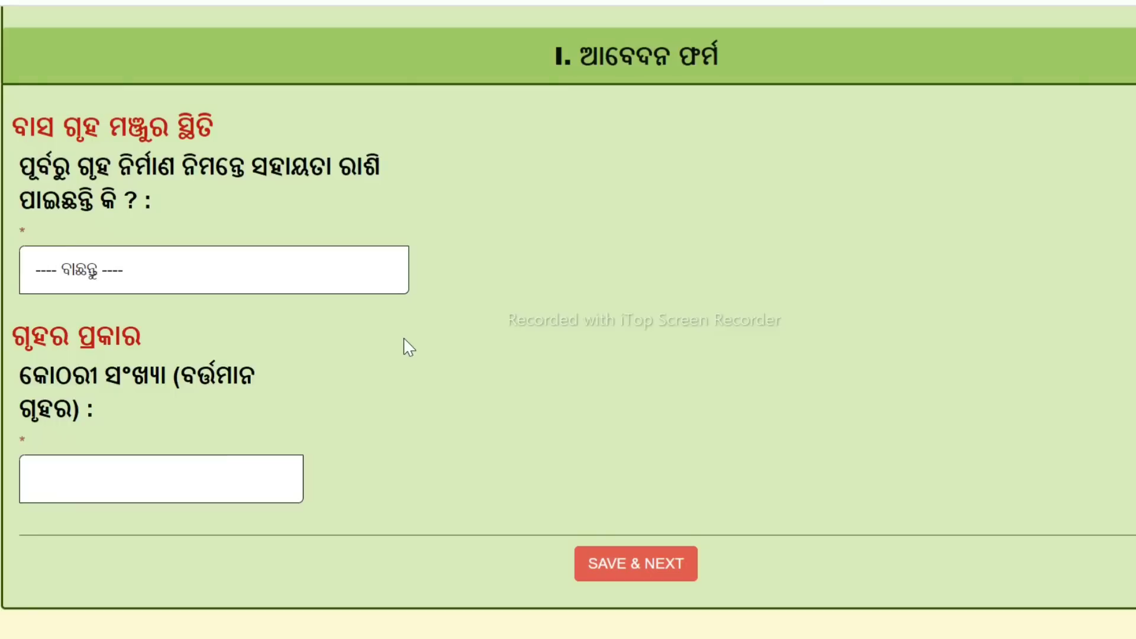
Step: Answer ନା to having received earlier house-building assistance and set the number of rooms in the current house to 1
{"action": "left_click", "coordinate": [183, 271]}
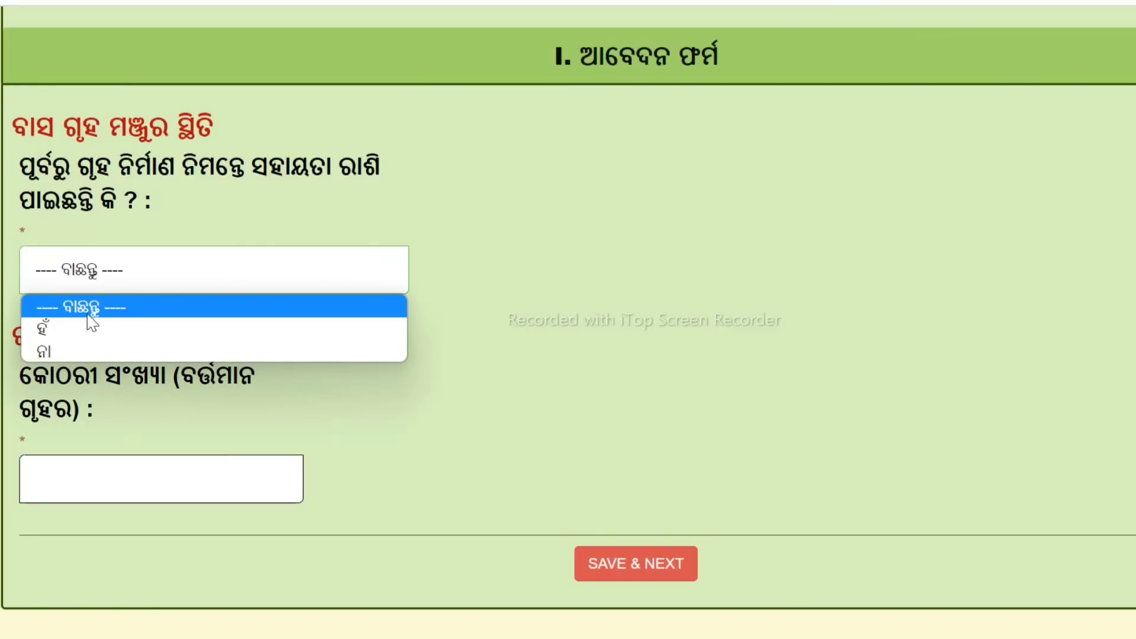
{"action": "left_click", "coordinate": [60, 349]}
{"action": "left_click", "coordinate": [115, 488]}
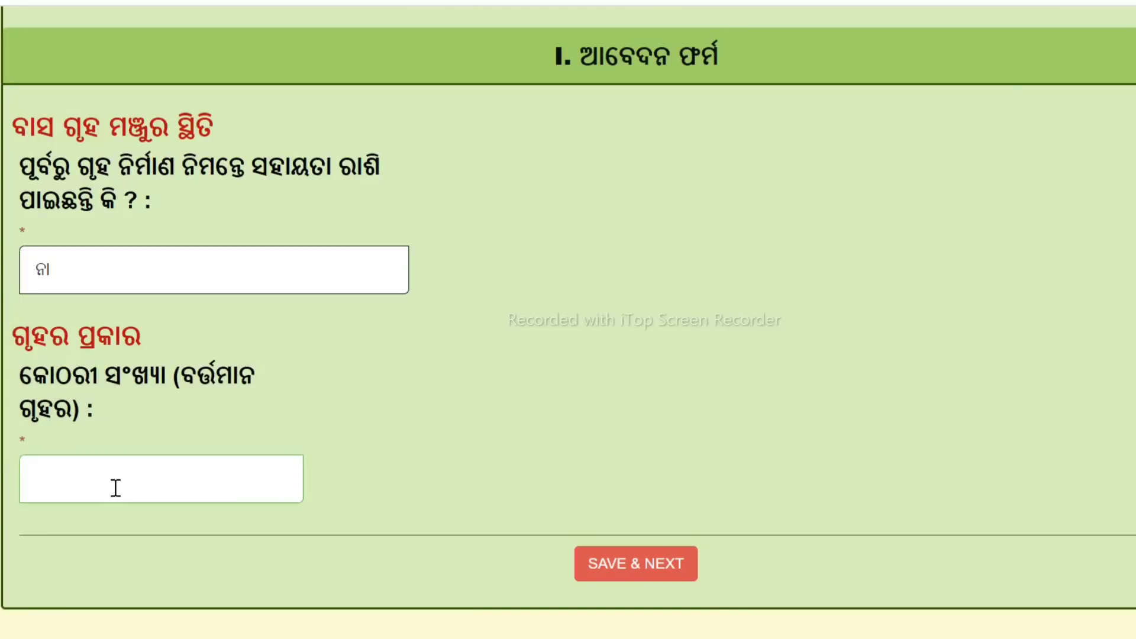
{"action": "type", "text": "1"}
{"action": "left_click", "coordinate": [485, 462]}
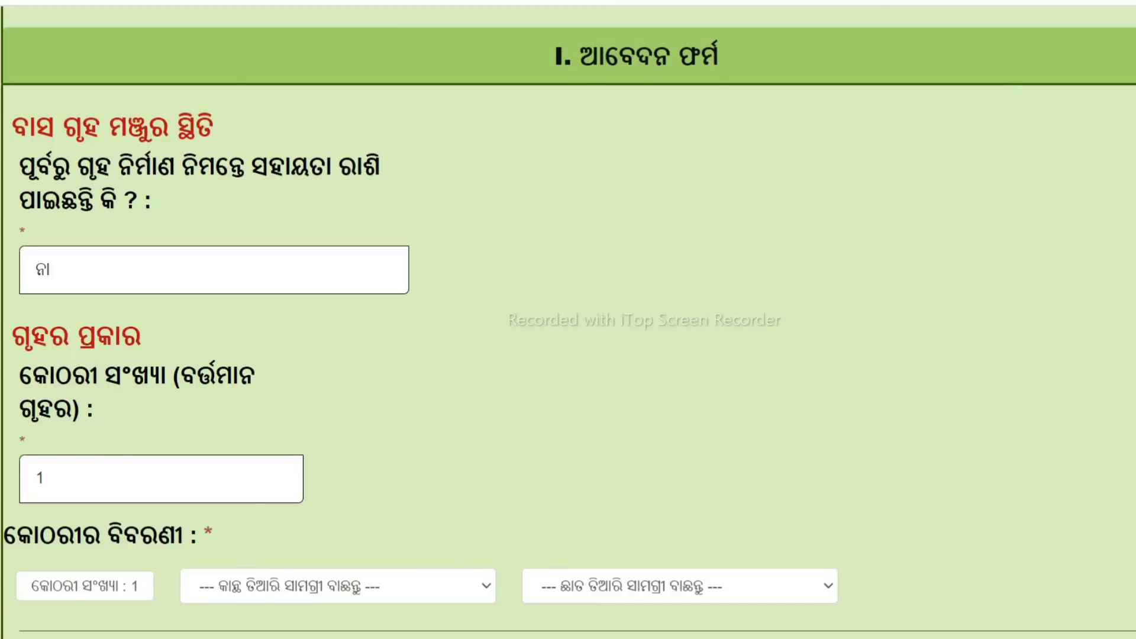
Step: Set room 1's wall material to ମାଟି ଯୋଡେଇ and roof material to ଚାଳ, and save to continue to part II
{"action": "scroll", "coordinate": [568, 320], "scroll_direction": "down", "scroll_amount": 3}
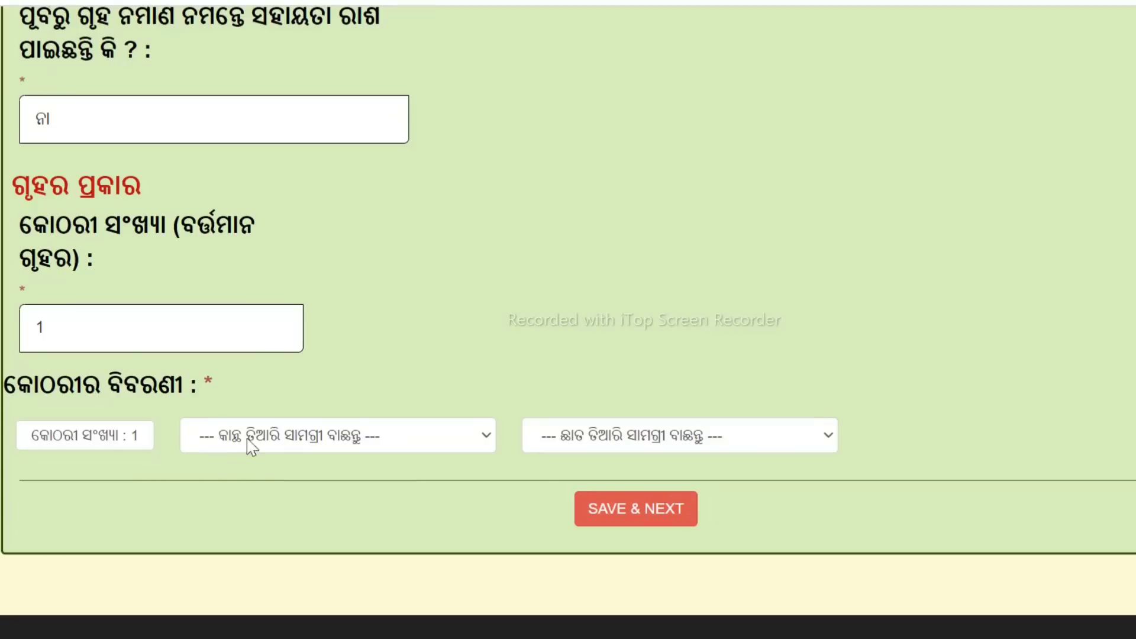
{"action": "left_click", "coordinate": [398, 444]}
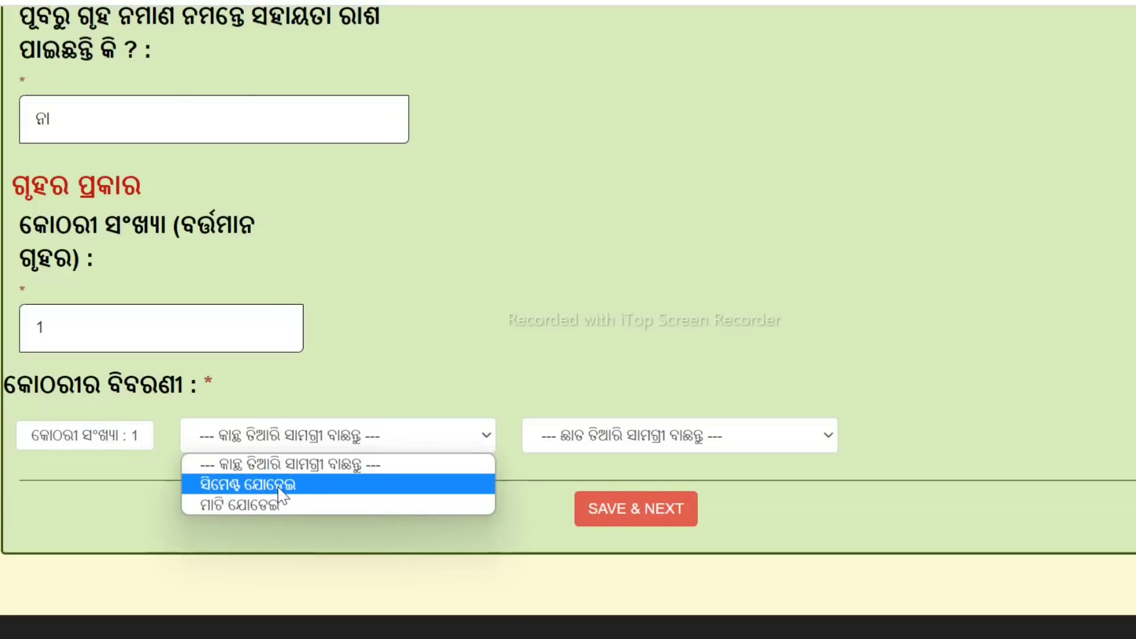
{"action": "left_click", "coordinate": [251, 503]}
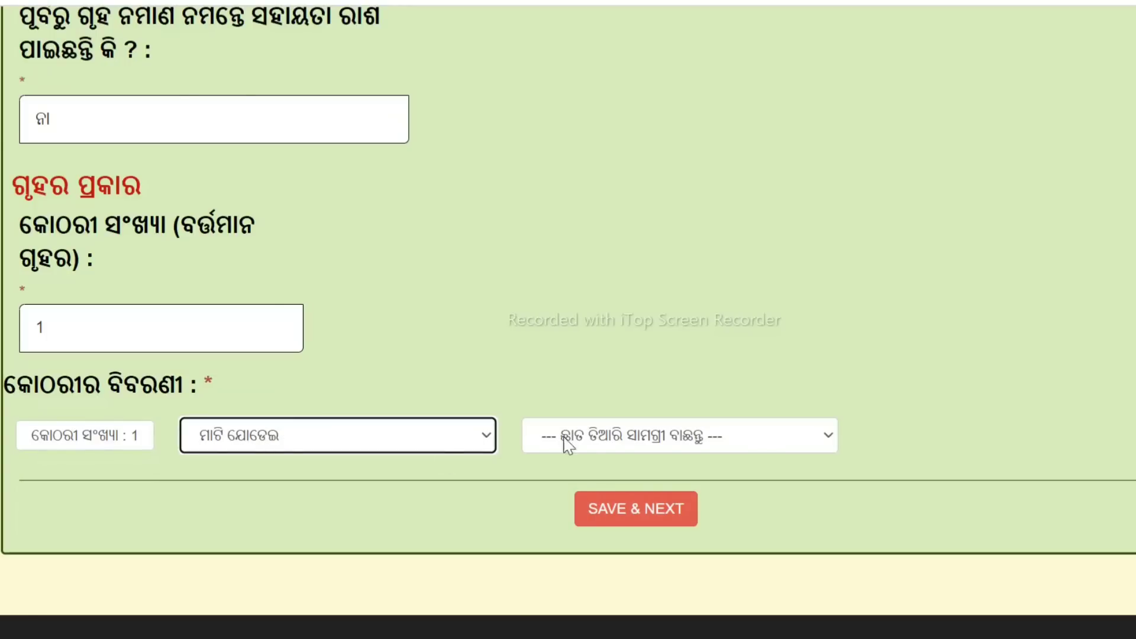
{"action": "left_click", "coordinate": [609, 441]}
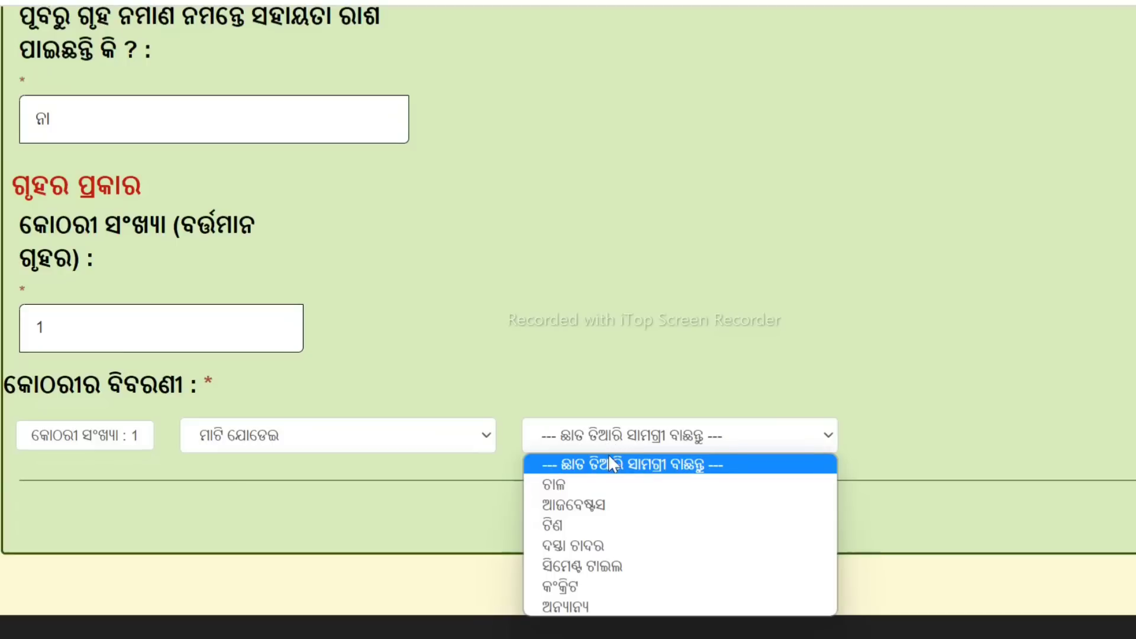
{"action": "left_click", "coordinate": [611, 486]}
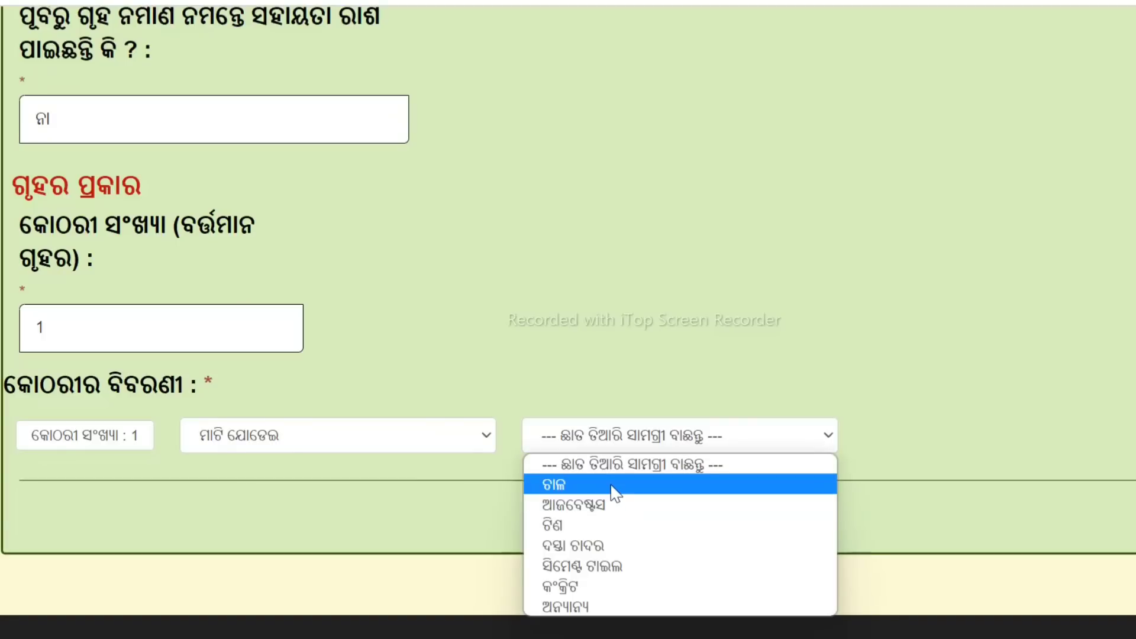
{"action": "left_click", "coordinate": [609, 485]}
{"action": "left_click", "coordinate": [625, 518]}
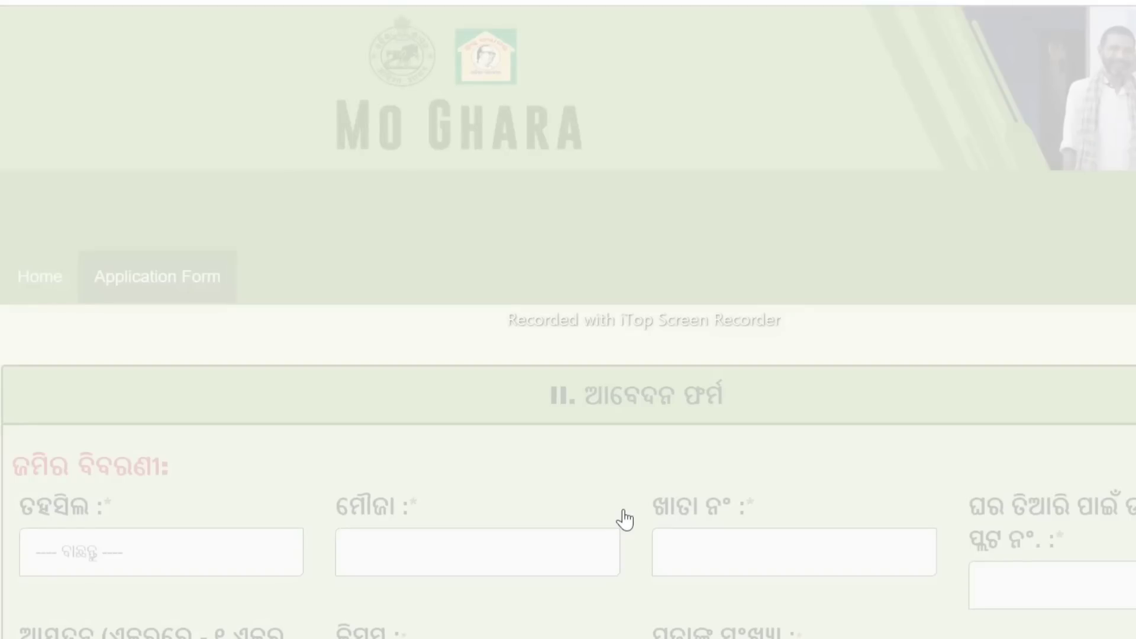
Step: Fill in the tahasil, mouza and khata number in the land details (ଜମିର ବିବରଣୀ)
{"action": "scroll", "coordinate": [567, 355], "scroll_direction": "down", "scroll_amount": 2}
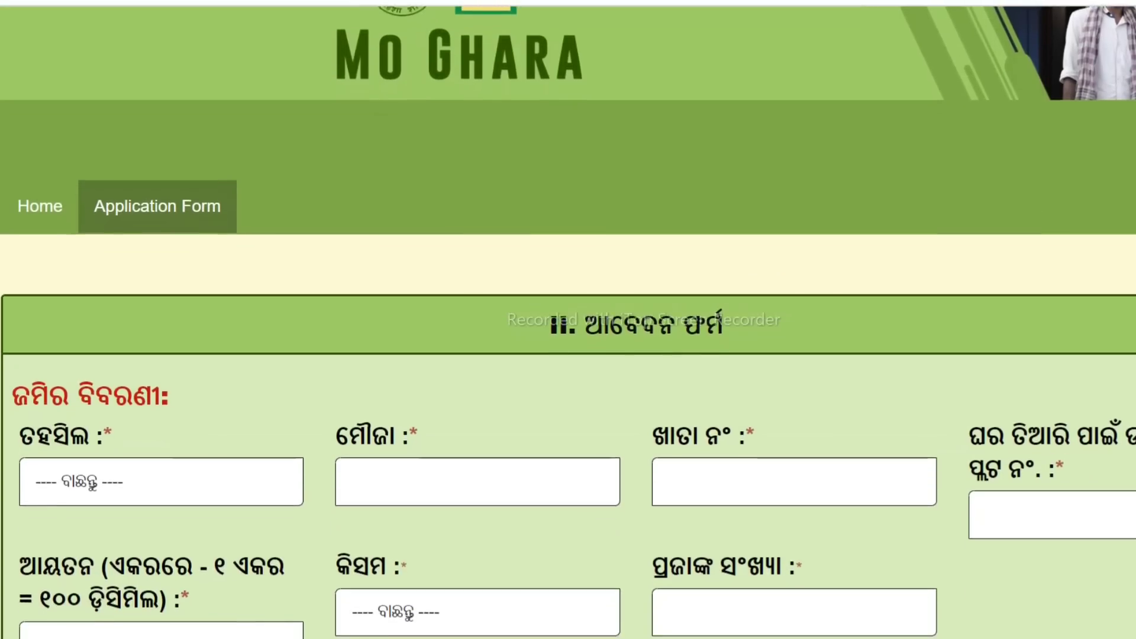
{"action": "scroll", "coordinate": [95, 260], "scroll_direction": "down", "scroll_amount": 4}
{"action": "left_click", "coordinate": [95, 261]}
{"action": "left_click", "coordinate": [110, 309]}
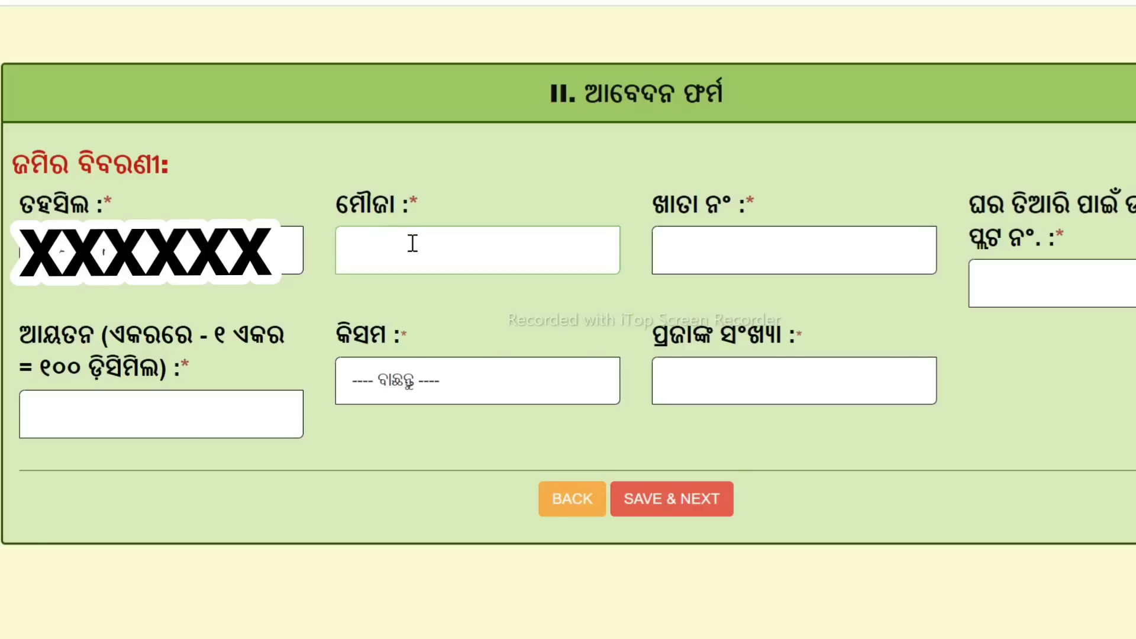
{"action": "type", "text": "ଖ"}
{"action": "left_click", "coordinate": [698, 244]}
{"action": "type", "text": "248"}
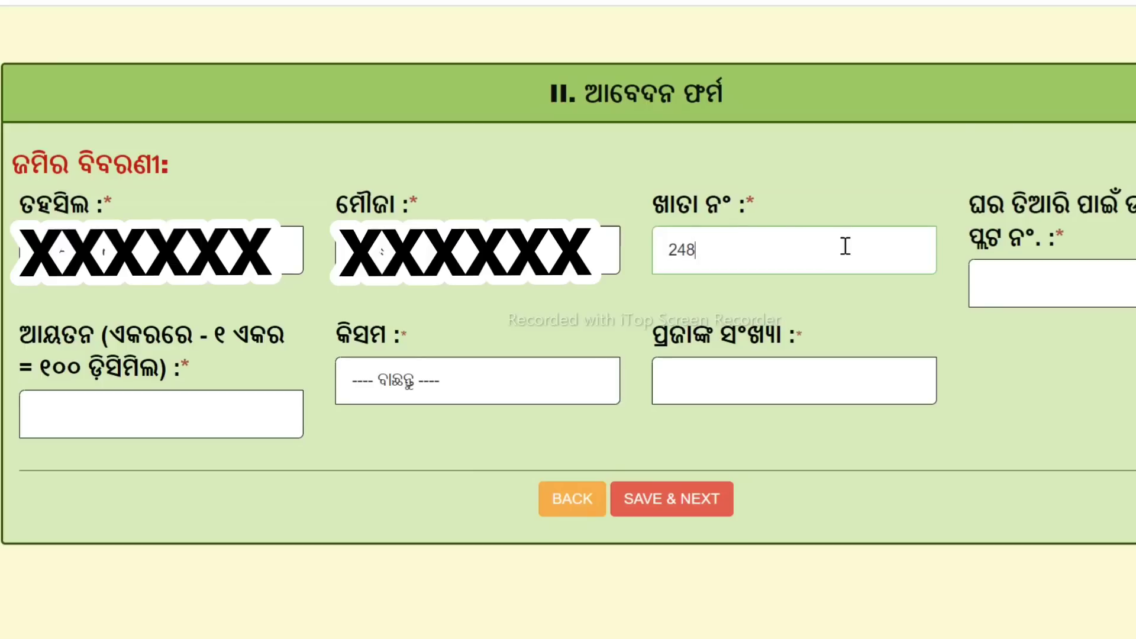
Step: Enter the plot number for the house and set the land area to 1 acre
{"action": "left_click", "coordinate": [1045, 275]}
{"action": "type", "text": "1120"}
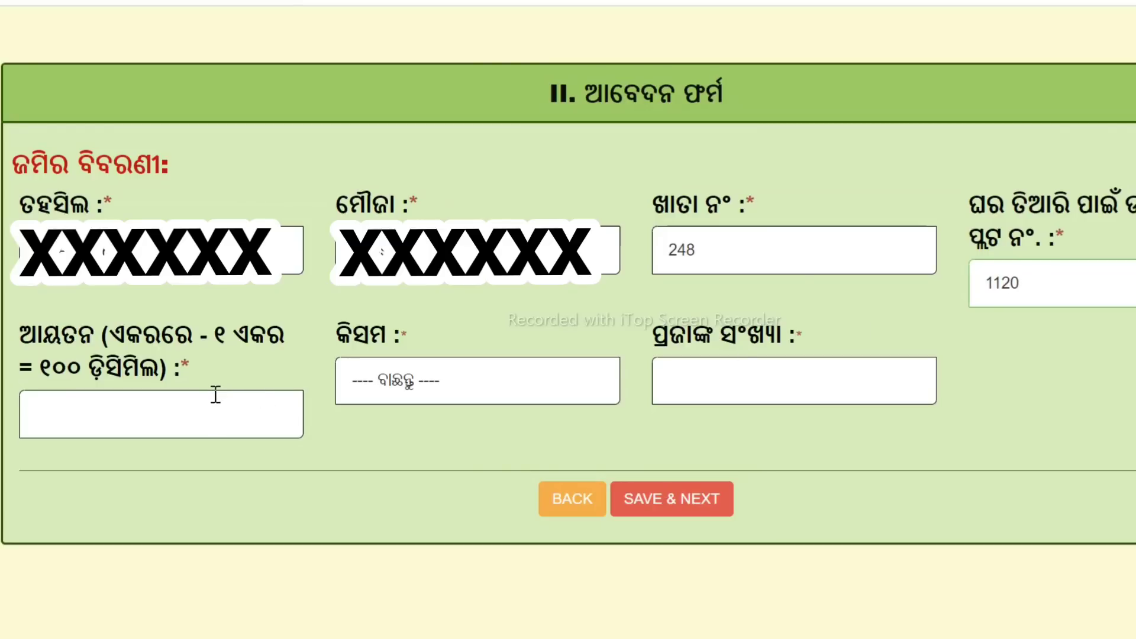
{"action": "left_click", "coordinate": [176, 397]}
{"action": "left_click", "coordinate": [1045, 275]}
{"action": "type", "text": "1120"}
{"action": "left_click", "coordinate": [176, 397]}
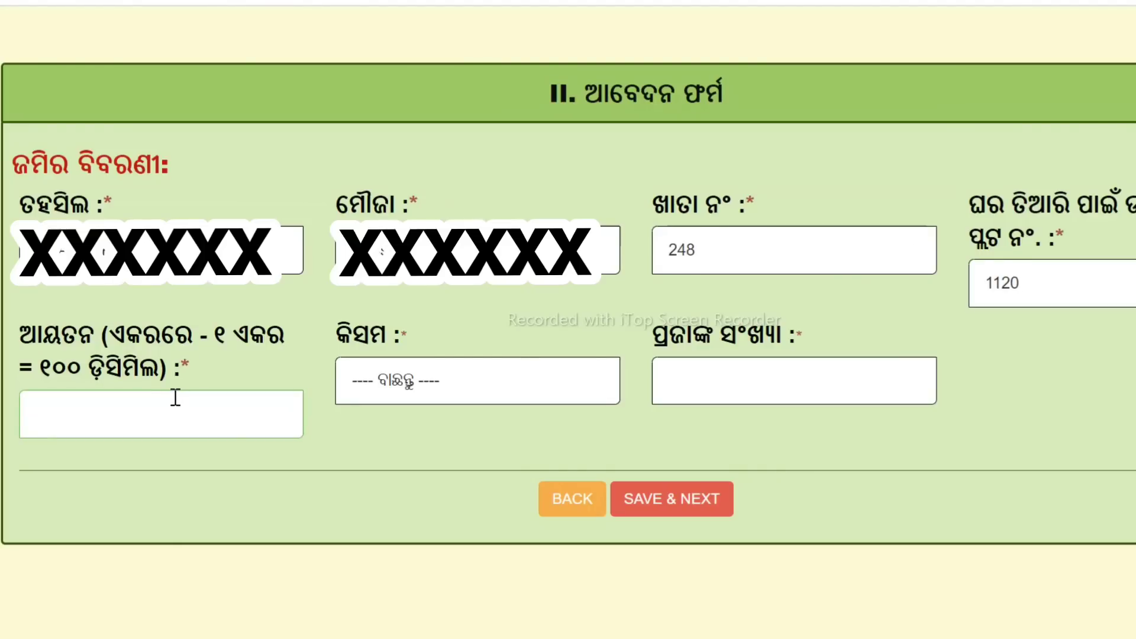
{"action": "type", "text": "1"}
Step: Set the land type (କିସମ) to ଘରବାରି and the number of tenants (ପ୍ରଜାଙ୍କ ସଂଖ୍ୟା) to 2
{"action": "left_click", "coordinate": [426, 375]}
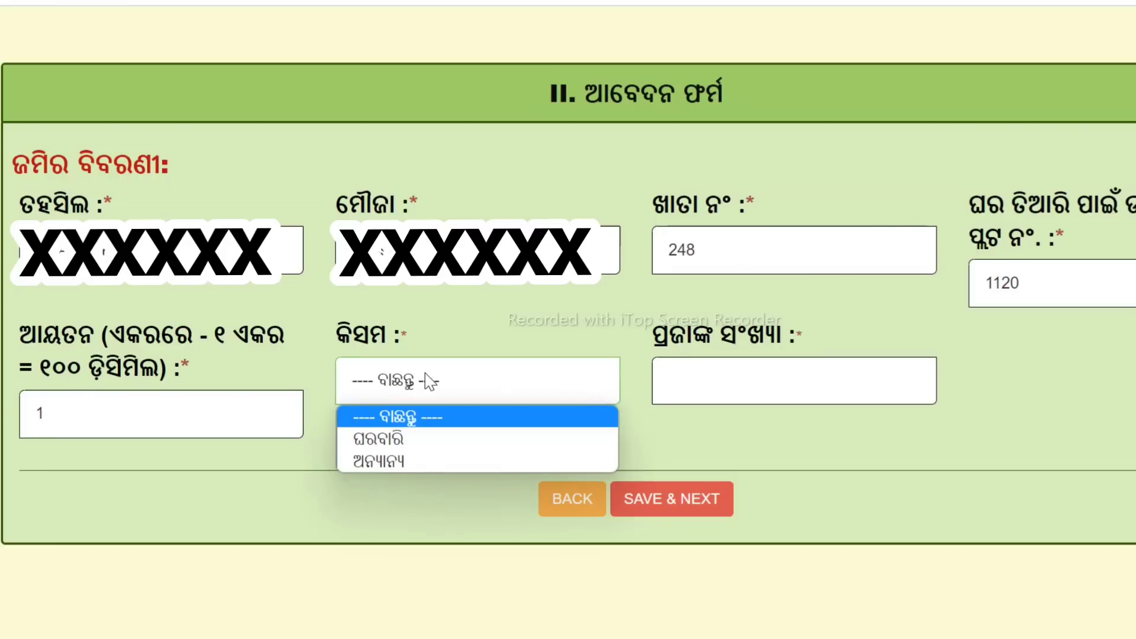
{"action": "left_click", "coordinate": [399, 439]}
{"action": "left_click", "coordinate": [722, 384]}
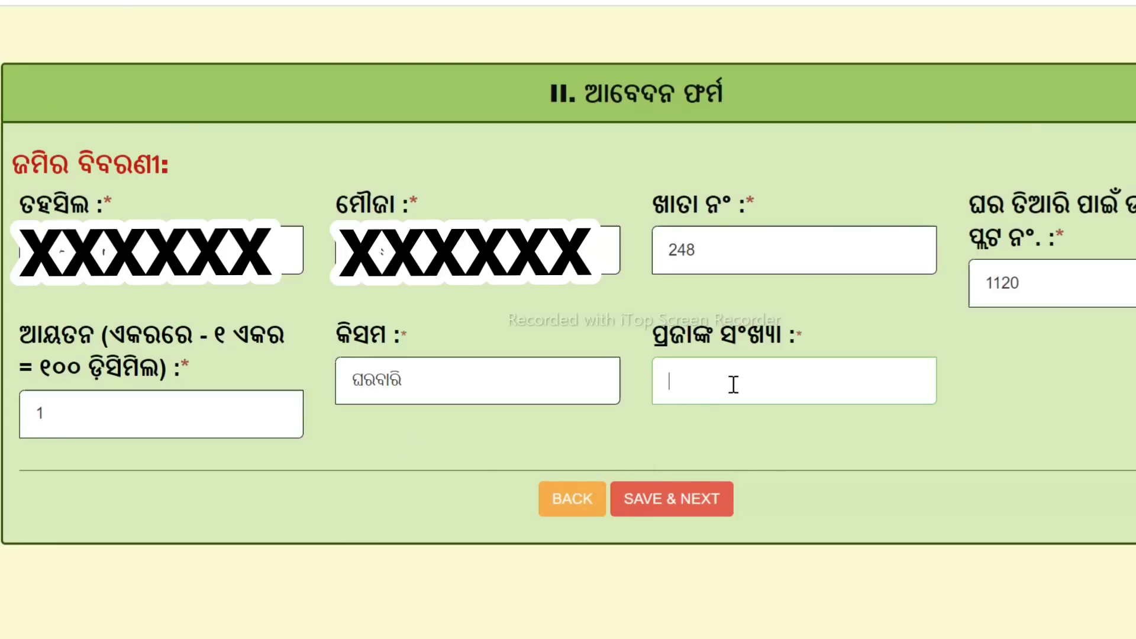
{"action": "type", "text": "2"}
{"action": "left_click", "coordinate": [918, 494]}
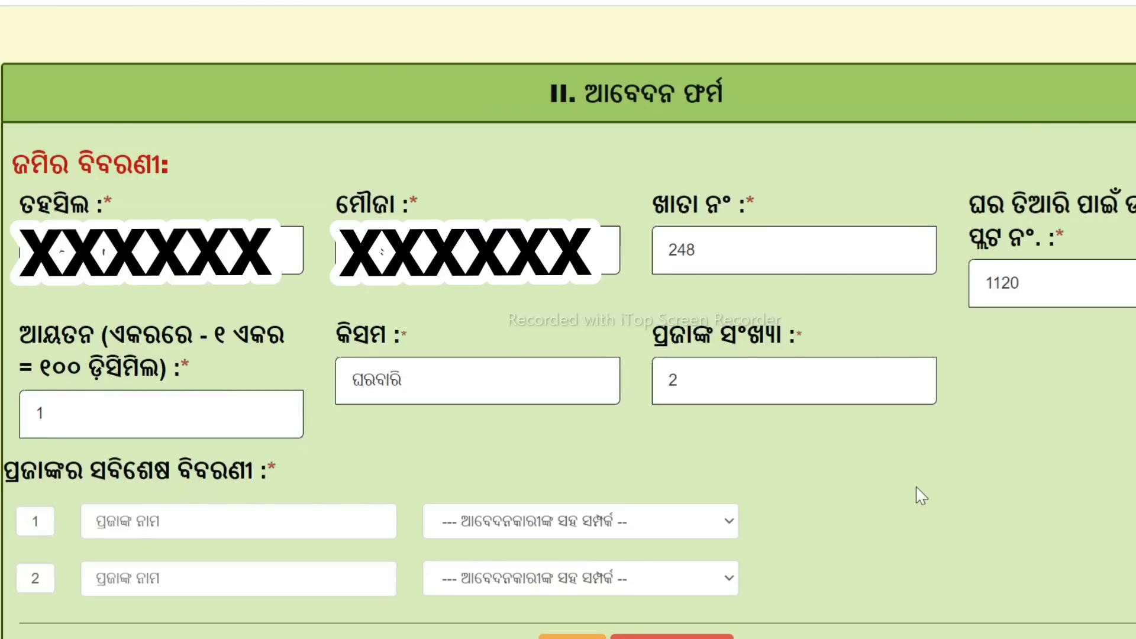
Step: Enter the first tenant's name and set the relation to the applicant to ମାତା
{"action": "left_click", "coordinate": [319, 515]}
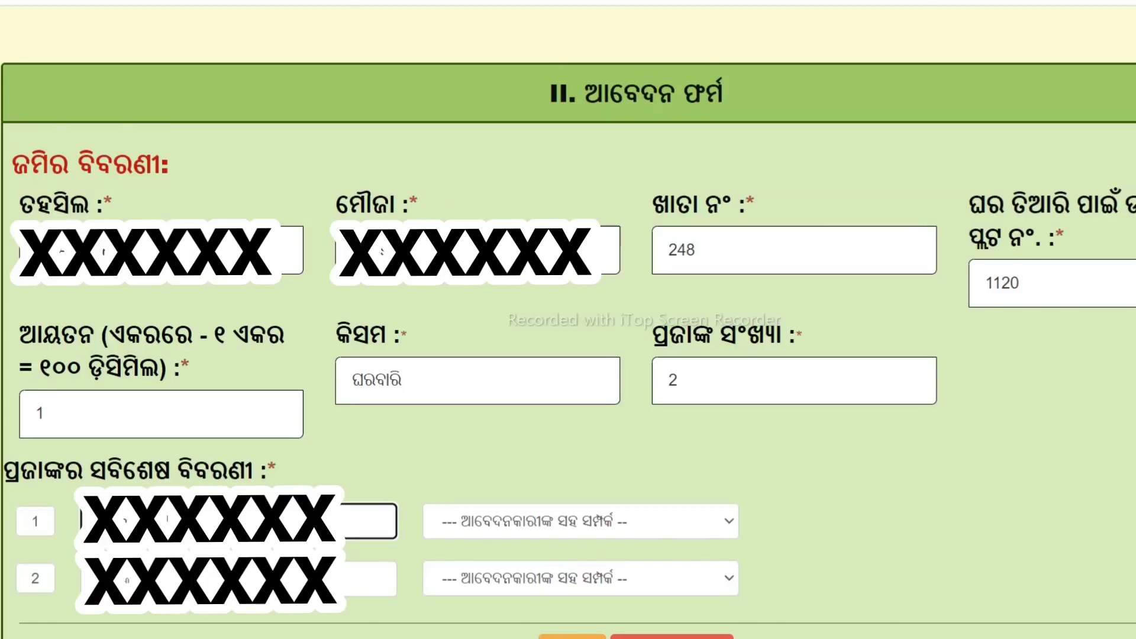
{"action": "left_click", "coordinate": [525, 528]}
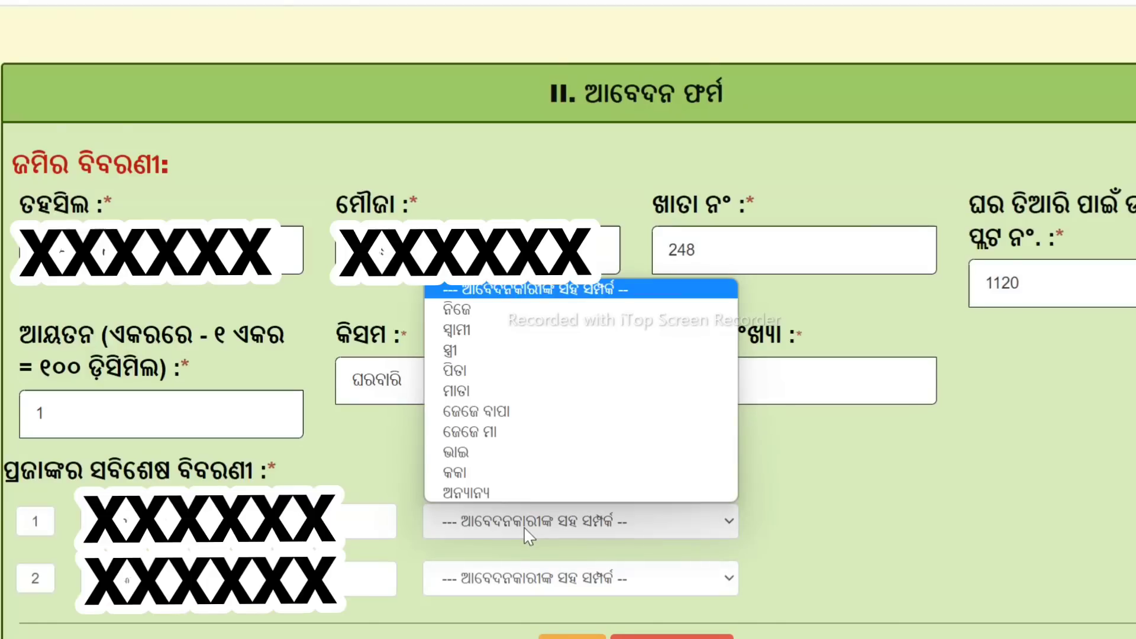
{"action": "left_click", "coordinate": [462, 391]}
Step: Enter the second tenant's name, set the relation to the applicant to ଭାଇ, and save the land details
{"action": "key", "text": "Tab"}
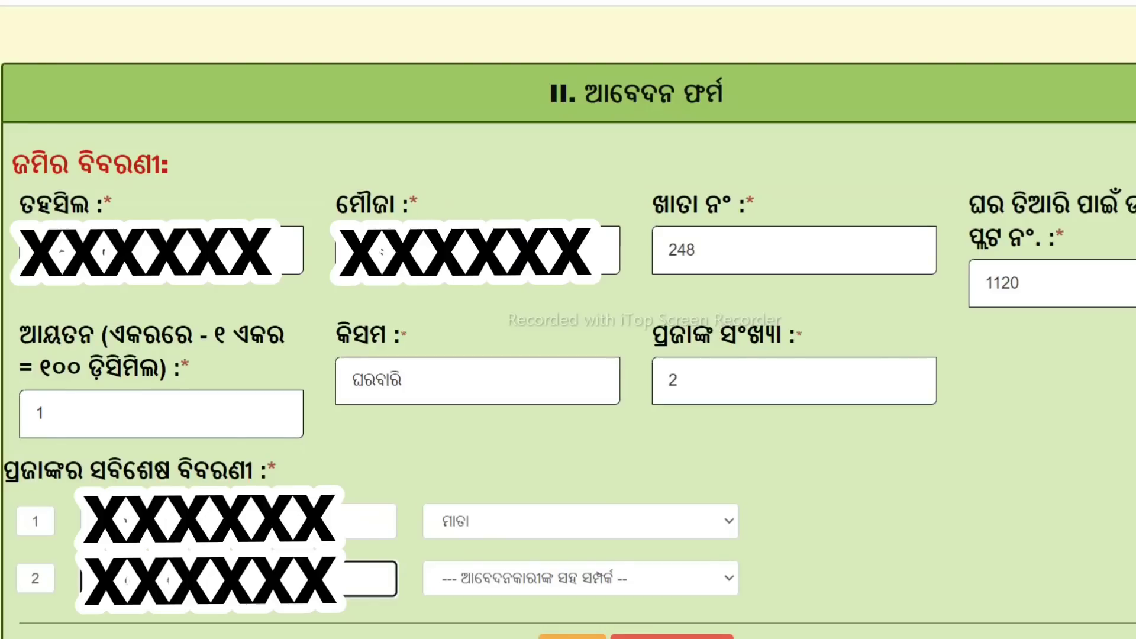
{"action": "left_click", "coordinate": [516, 585]}
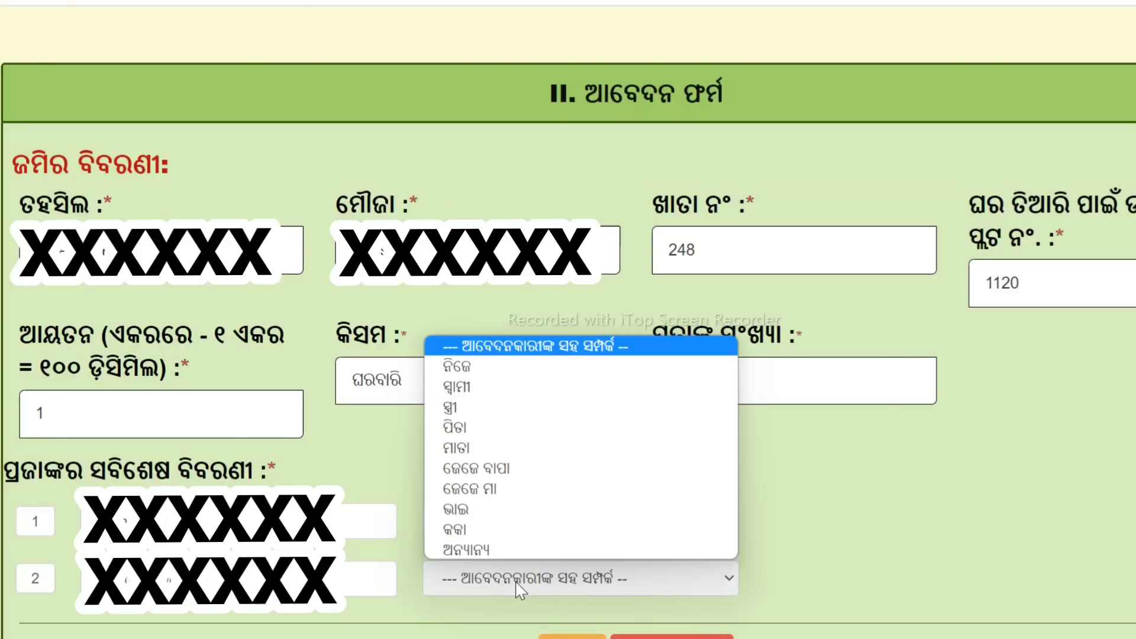
{"action": "left_click", "coordinate": [476, 510]}
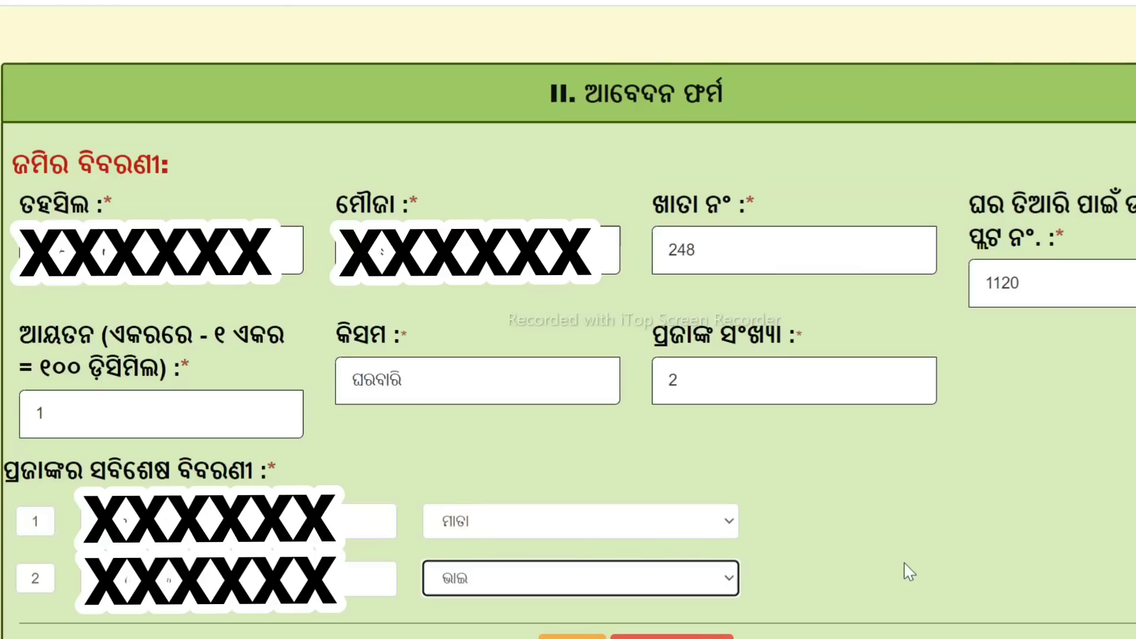
{"action": "left_click", "coordinate": [681, 638]}
Step: Set the number of other family members to 1 and enter that member's name, relation ପୁଅ and monthly income 0
{"action": "scroll", "coordinate": [568, 355], "scroll_direction": "down", "scroll_amount": 3}
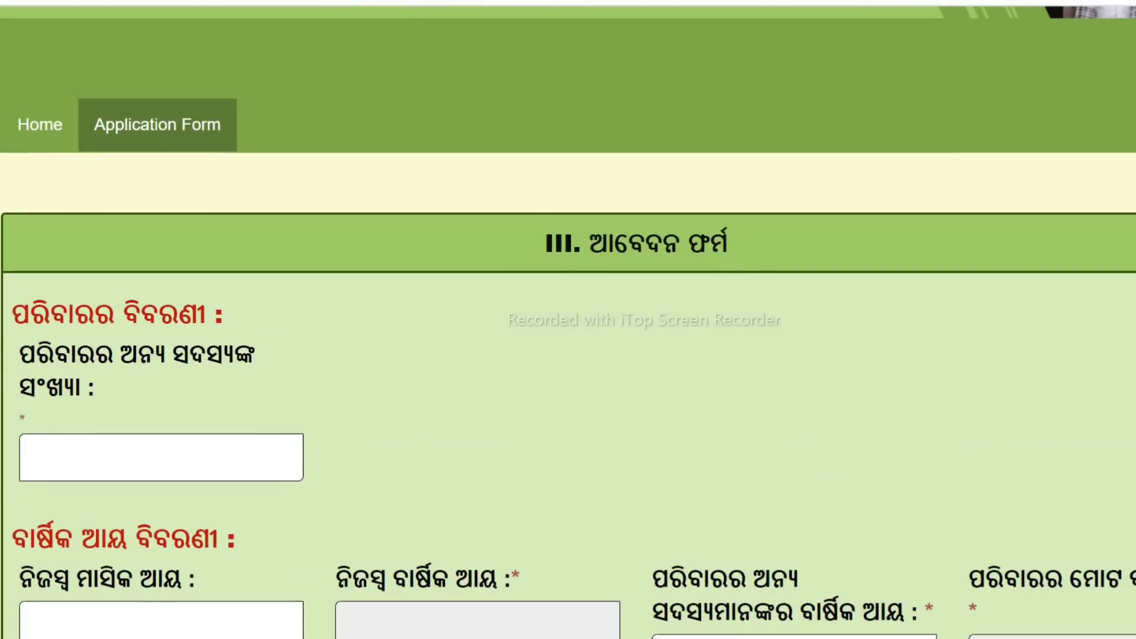
{"action": "scroll", "coordinate": [568, 355], "scroll_direction": "up", "scroll_amount": 3}
{"action": "scroll", "coordinate": [568, 355], "scroll_direction": "down", "scroll_amount": 5}
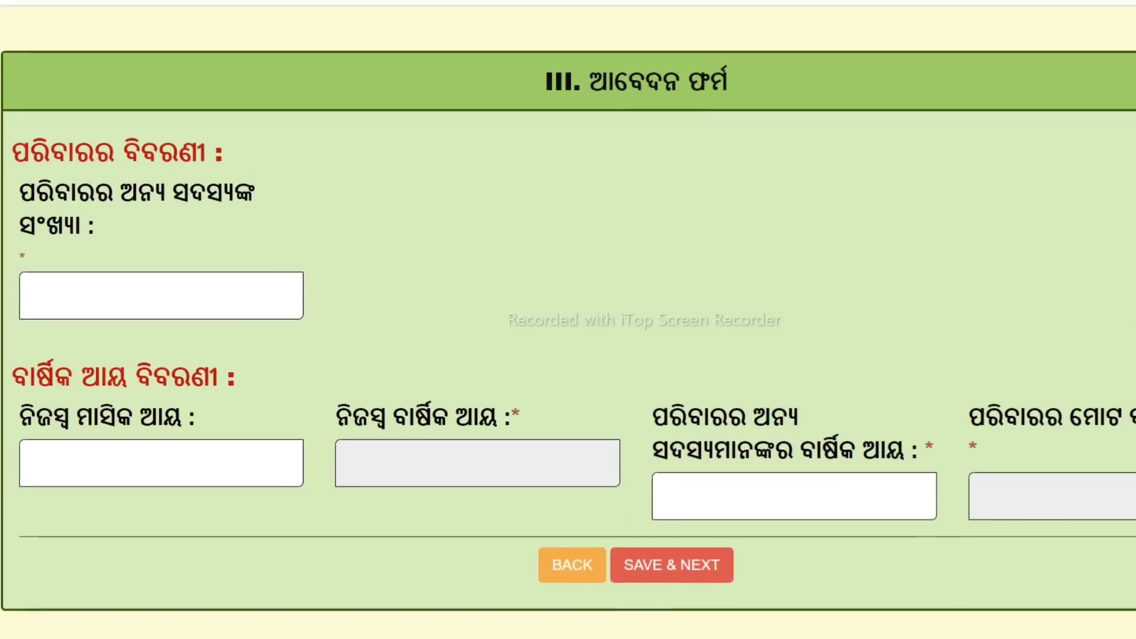
{"action": "type", "text": "1"}
{"action": "left_click", "coordinate": [252, 358]}
{"action": "type", "text": "m"}
{"action": "left_click", "coordinate": [532, 364]}
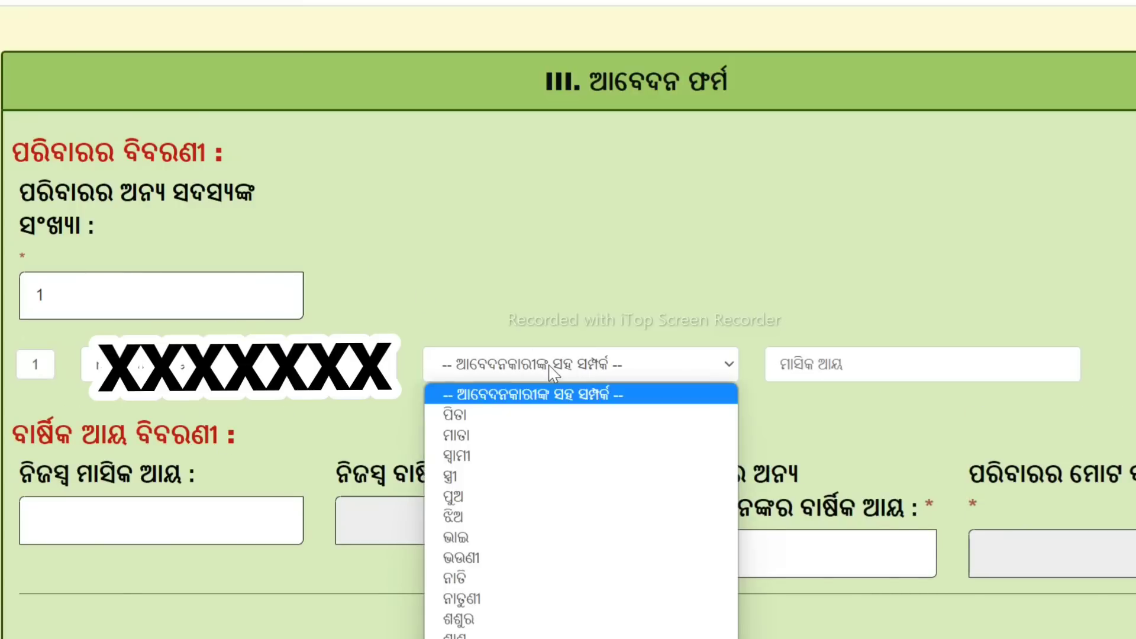
{"action": "left_click", "coordinate": [472, 500]}
{"action": "left_click", "coordinate": [828, 363]}
{"action": "type", "text": "0"}
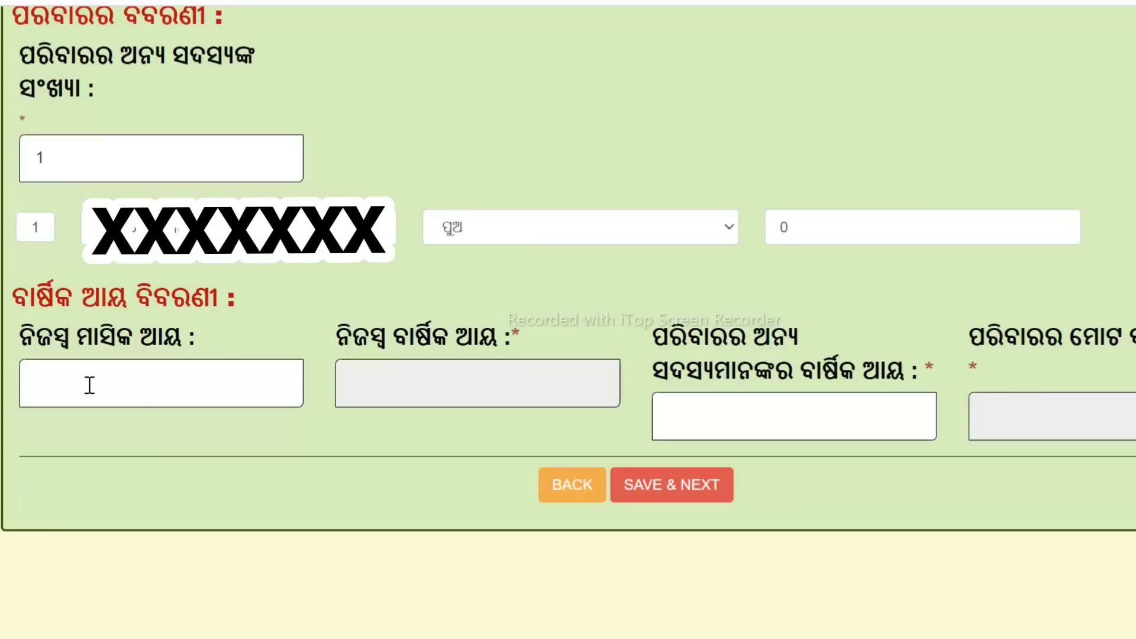
Step: Set the applicant's own monthly income to 11000 and the other members' annual income to 0, and save the family section
{"action": "type", "text": "11000"}
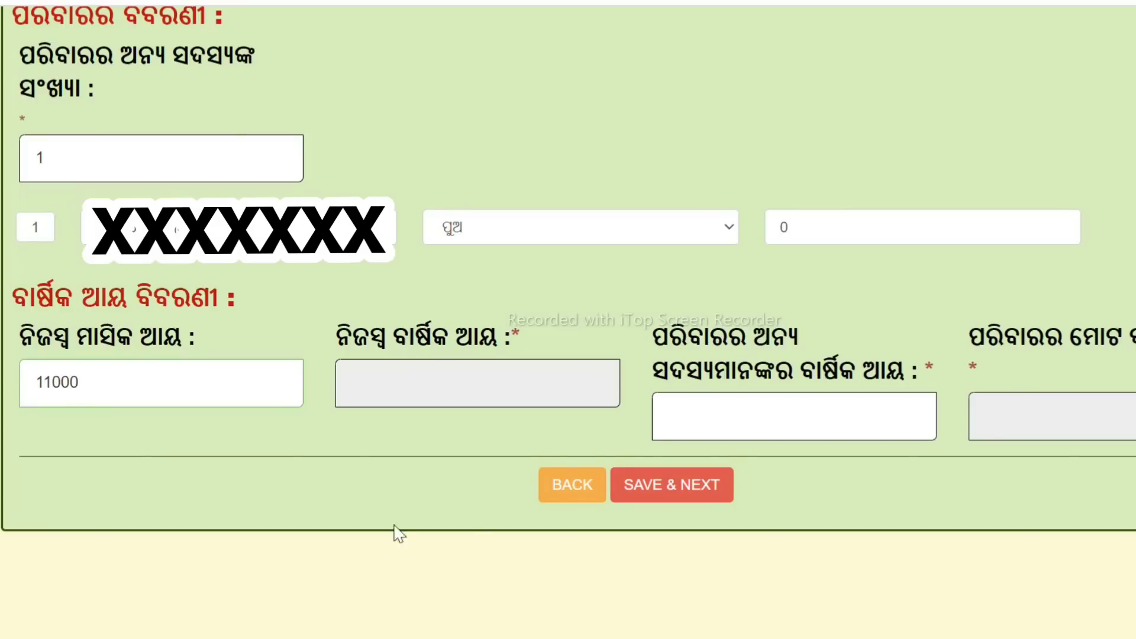
{"action": "left_click", "coordinate": [409, 382]}
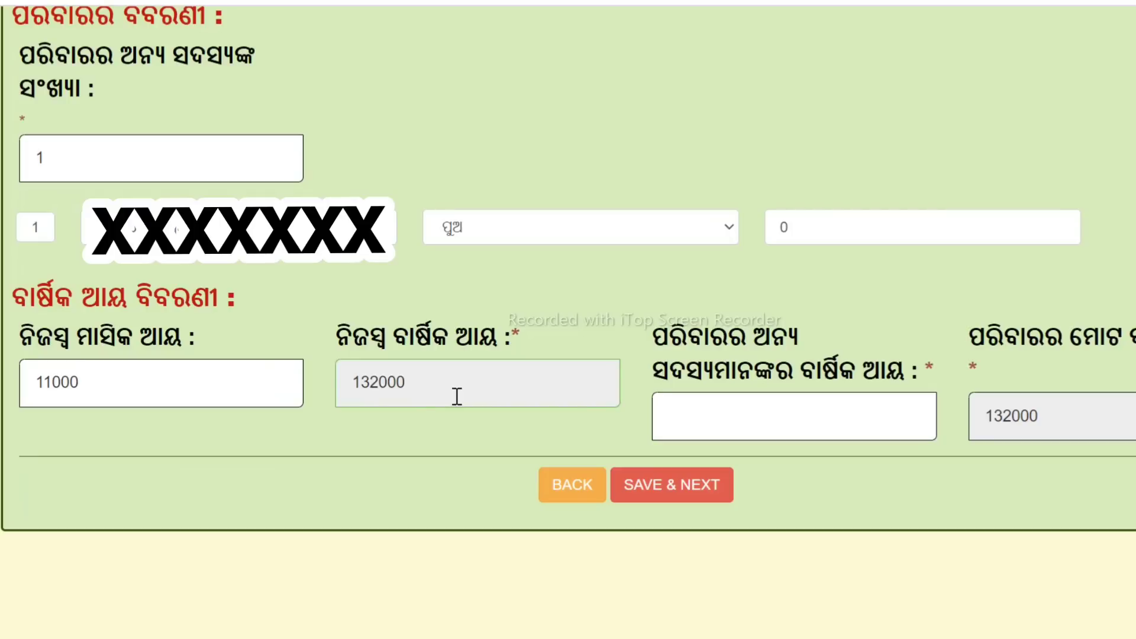
{"action": "left_click", "coordinate": [763, 411]}
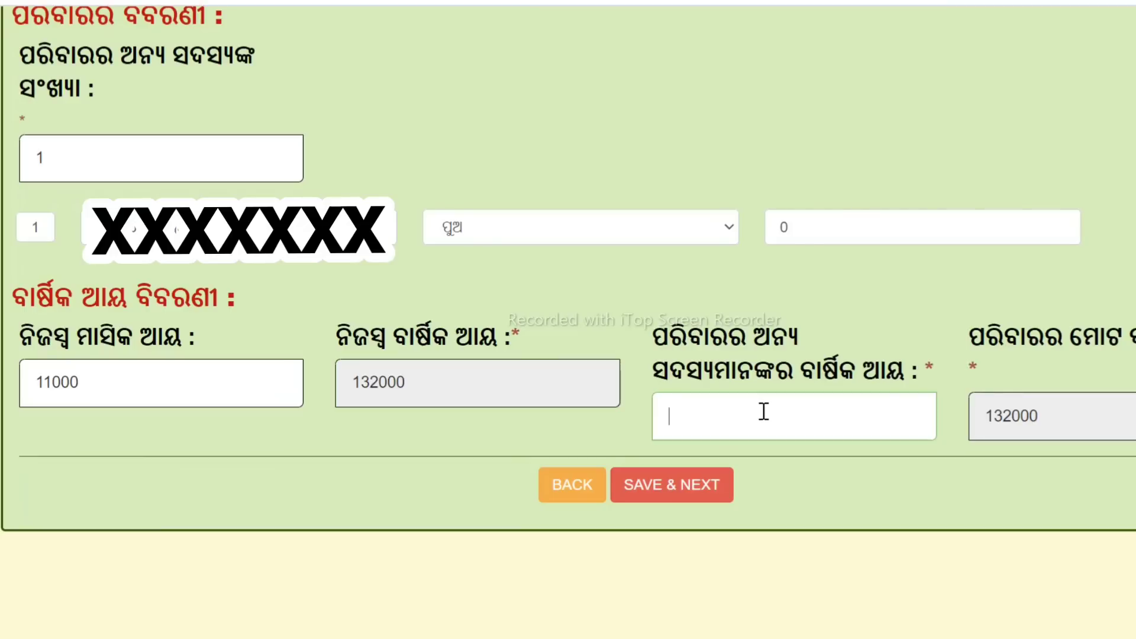
{"action": "type", "text": "0"}
{"action": "type", "text": "0"}
{"action": "left_click", "coordinate": [681, 500]}
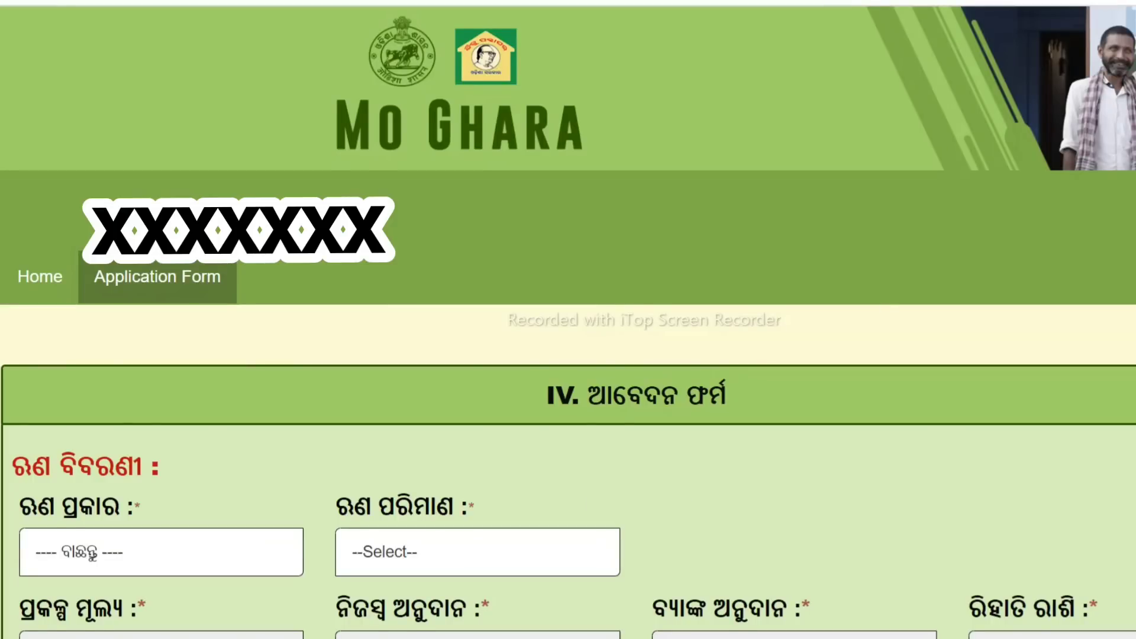
Step: Set the loan type (ଋଣ ପ୍ରକାର) to ନୂତନ ଗୃହ ନିର୍ମାଣ and the loan amount (ଋଣ ପରିମାଣ) to ୨ ଲକ୍ଷ
{"action": "scroll", "coordinate": [567, 319], "scroll_direction": "down", "scroll_amount": 2}
{"action": "scroll", "coordinate": [568, 319], "scroll_direction": "down", "scroll_amount": 1}
{"action": "scroll", "coordinate": [1026, 317], "scroll_direction": "down", "scroll_amount": 3}
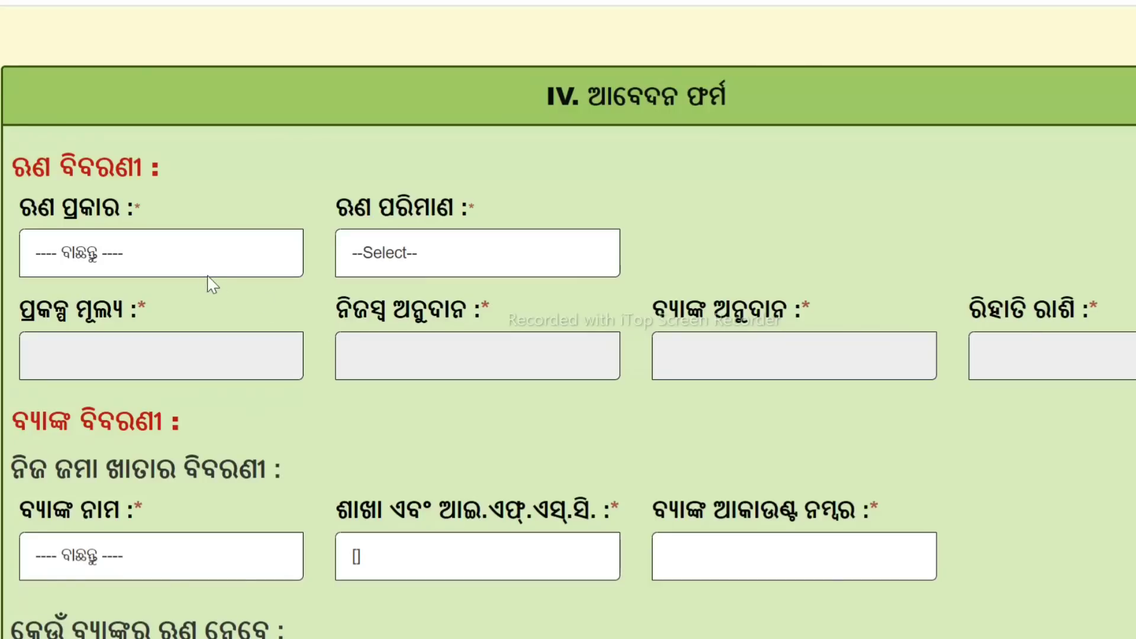
{"action": "left_click", "coordinate": [157, 257]}
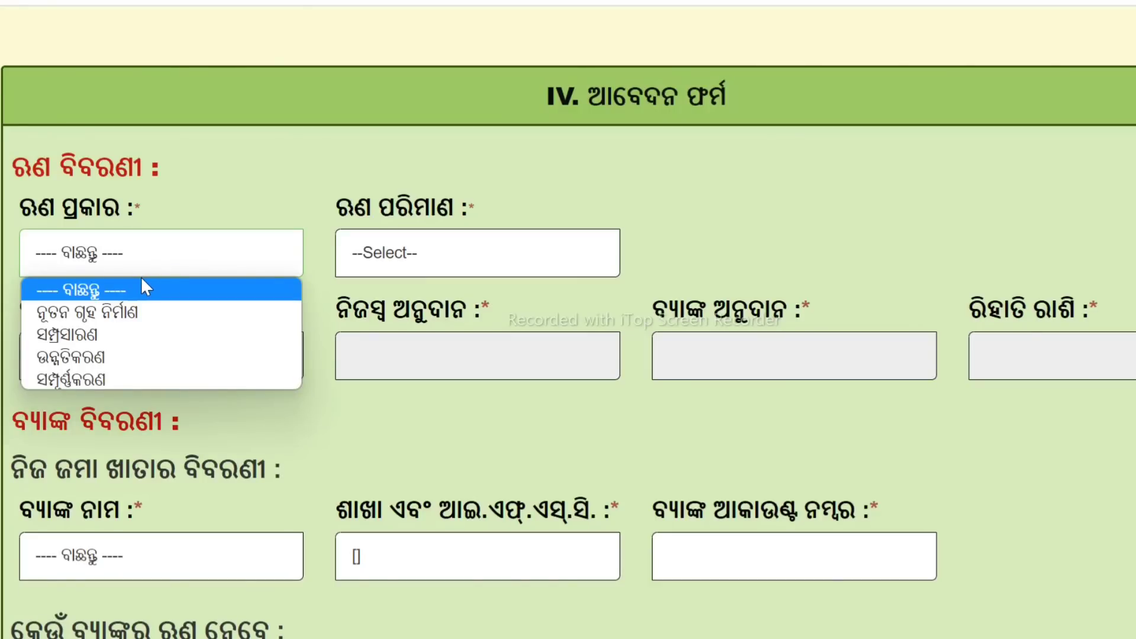
{"action": "left_click", "coordinate": [110, 320]}
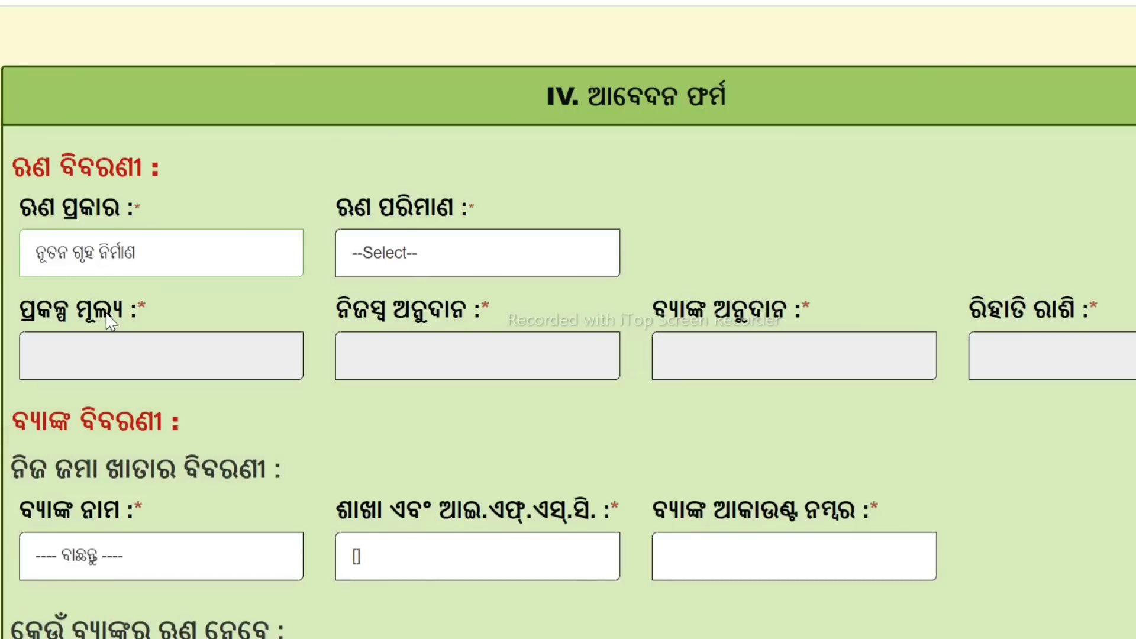
{"action": "left_click", "coordinate": [433, 262]}
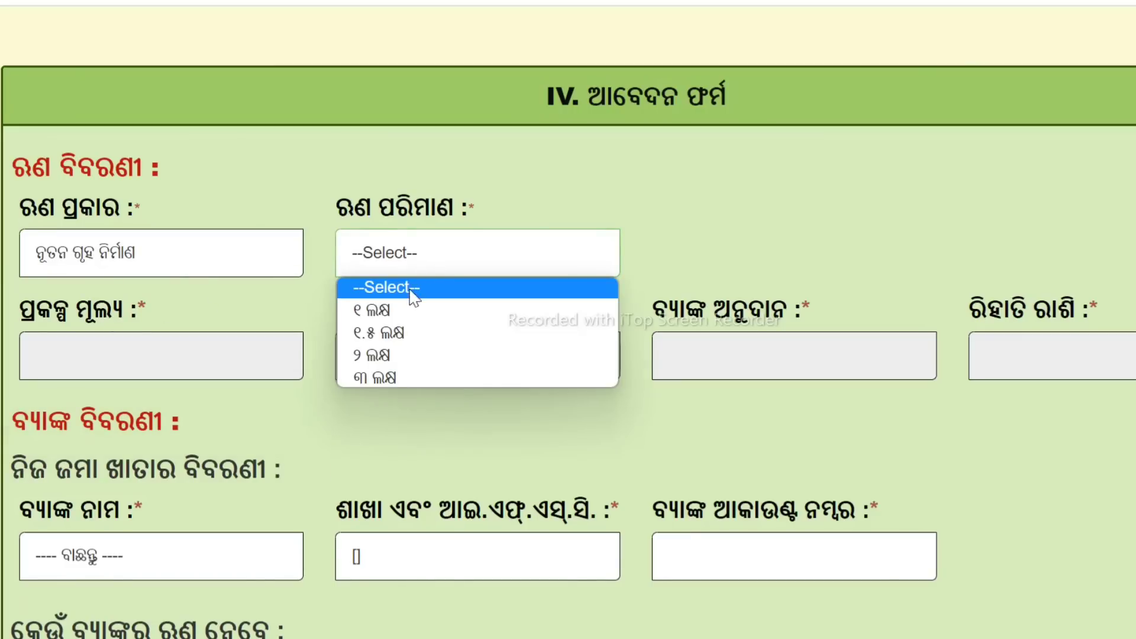
{"action": "left_click", "coordinate": [379, 355]}
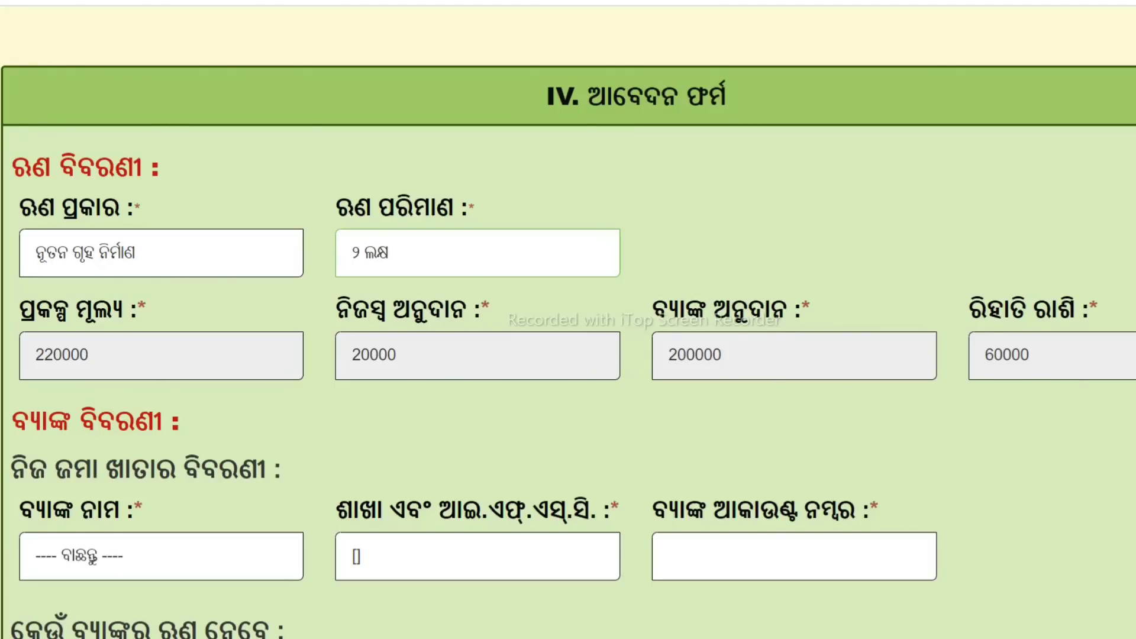
Step: Fill in the applicant's own deposit account with Canara Bank, its branch and IFSC, and the bank account number
{"action": "scroll", "coordinate": [568, 346], "scroll_direction": "down", "scroll_amount": 1}
{"action": "scroll", "coordinate": [568, 346], "scroll_direction": "down", "scroll_amount": 1}
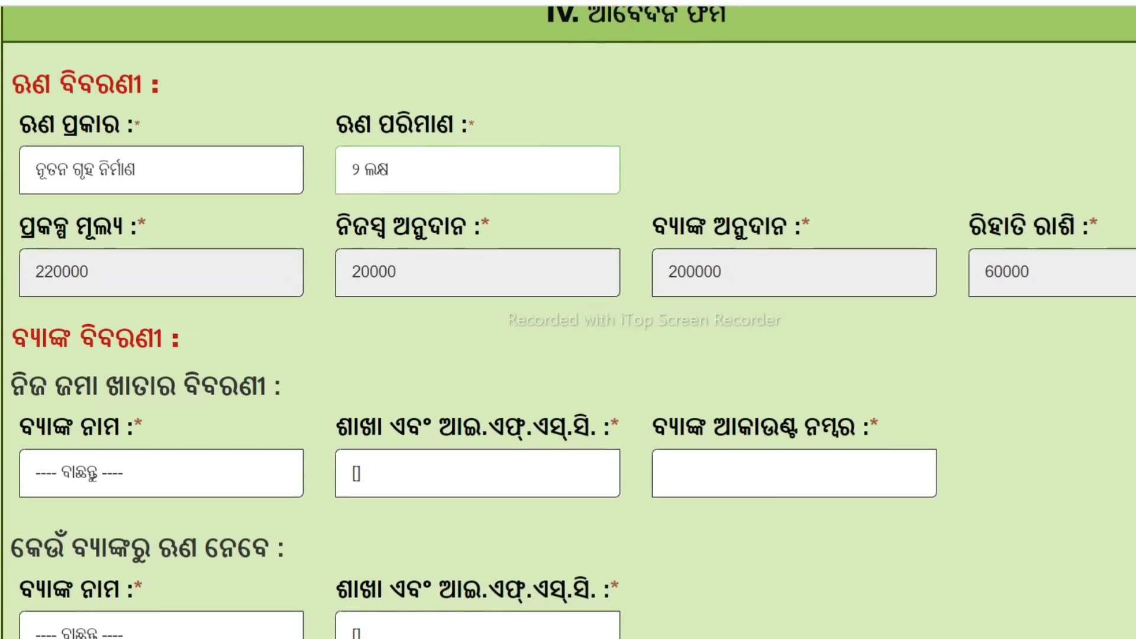
{"action": "scroll", "coordinate": [568, 319], "scroll_direction": "down", "scroll_amount": 1}
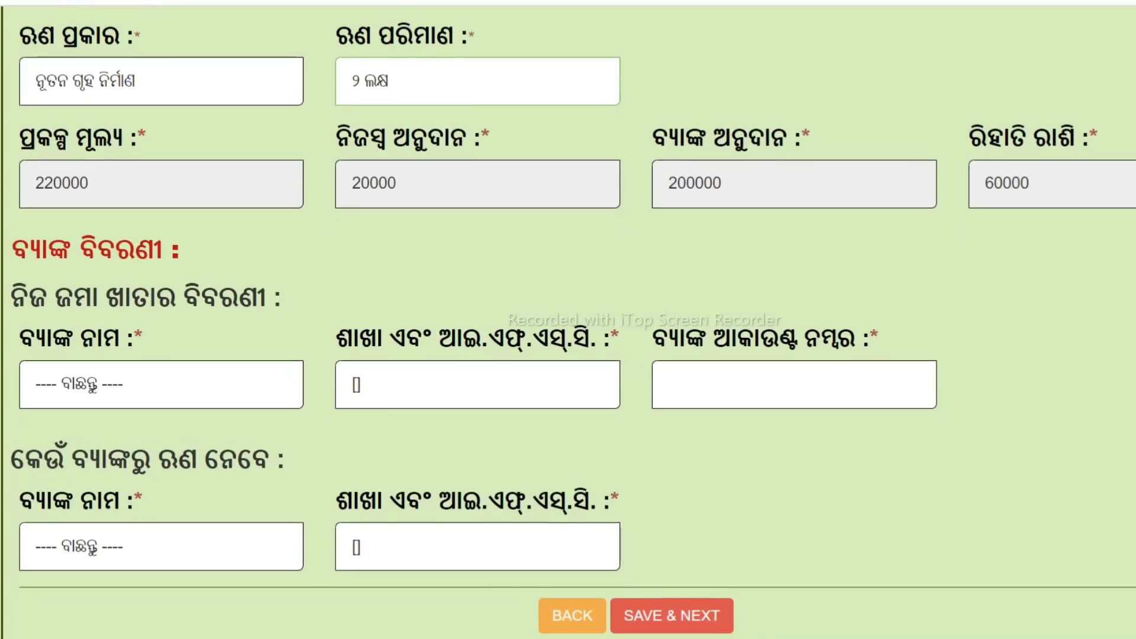
{"action": "left_click", "coordinate": [155, 394]}
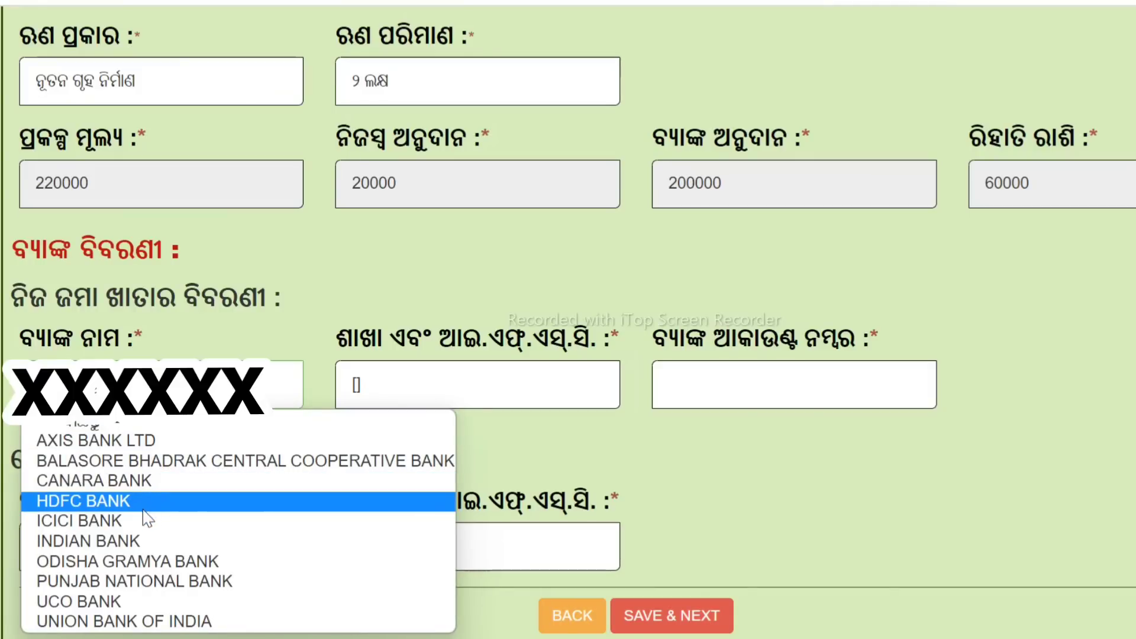
{"action": "left_click", "coordinate": [95, 480]}
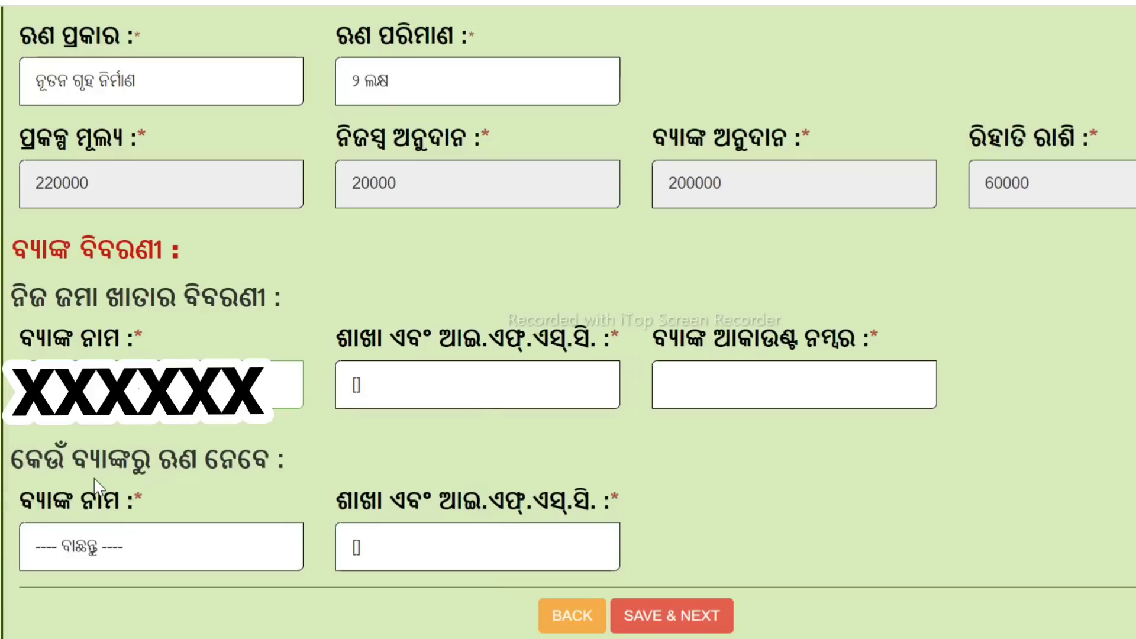
{"action": "left_click", "coordinate": [393, 406]}
{"action": "left_click", "coordinate": [472, 449]}
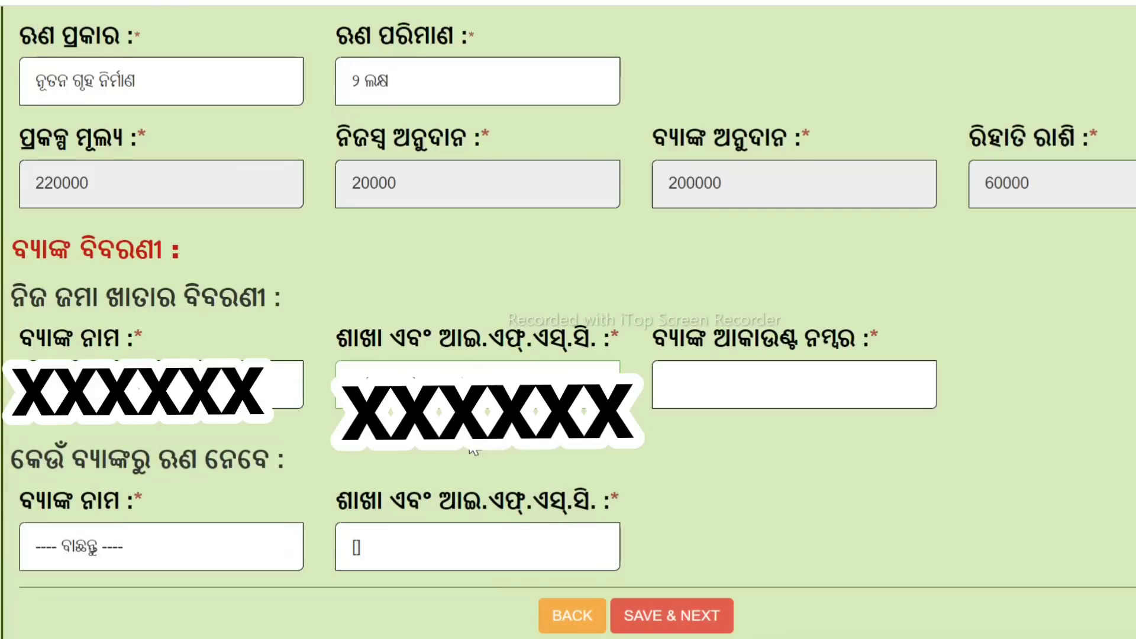
{"action": "left_click", "coordinate": [754, 391]}
{"action": "type", "text": "1"}
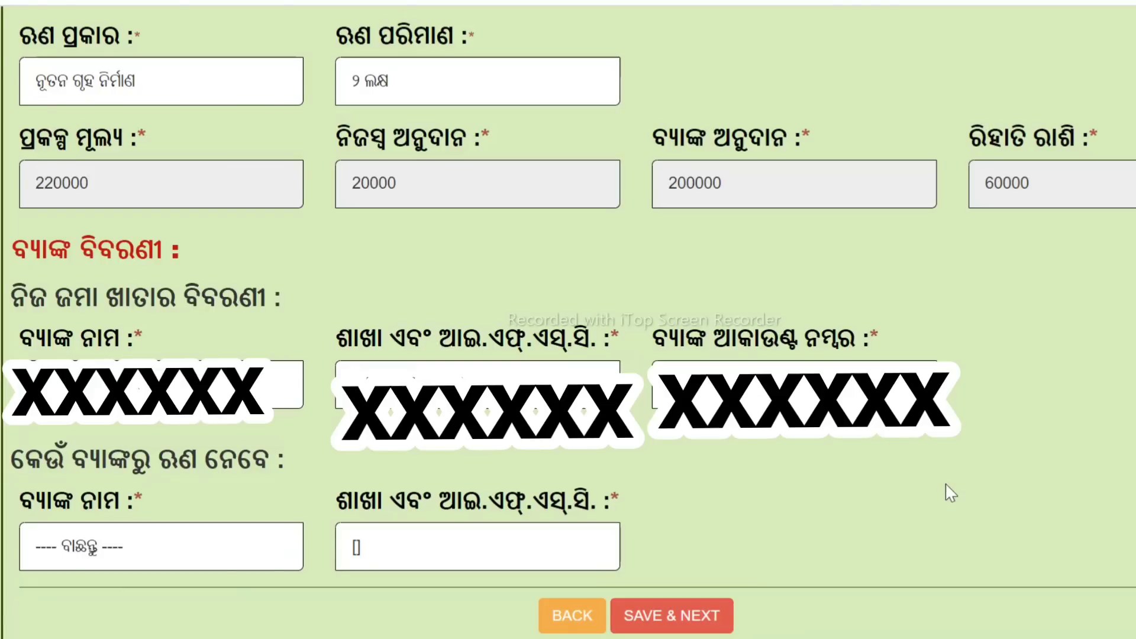
Step: Choose Canara Bank and its branch with IFSC as the lending bank, and save the loan and bank details
{"action": "left_click", "coordinate": [130, 549]}
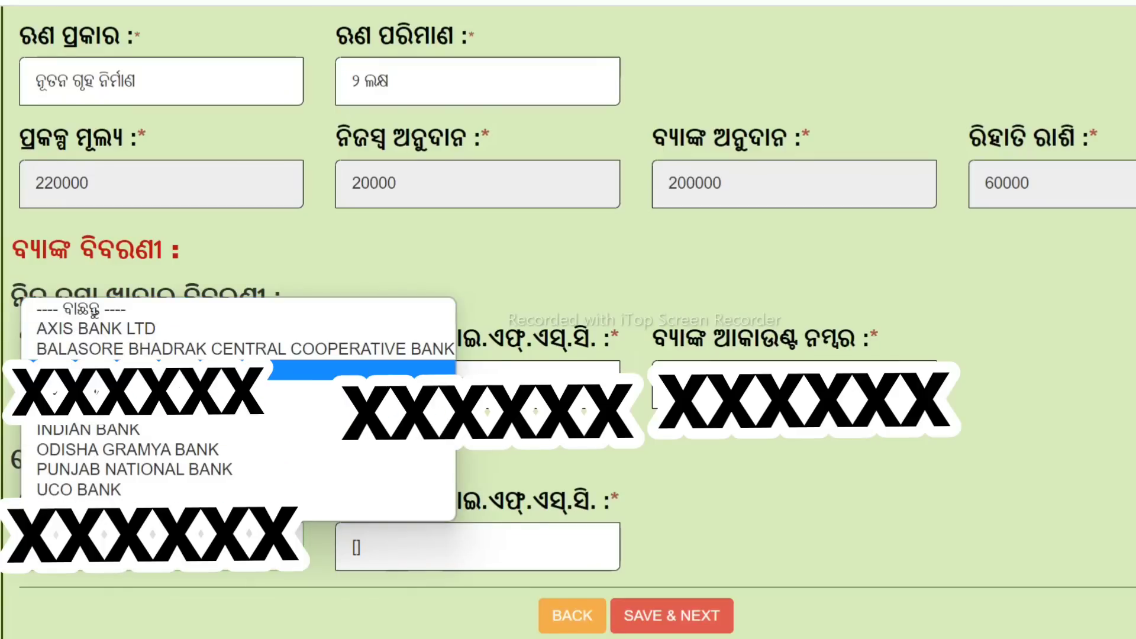
{"action": "left_click", "coordinate": [202, 371]}
{"action": "left_click", "coordinate": [426, 548]}
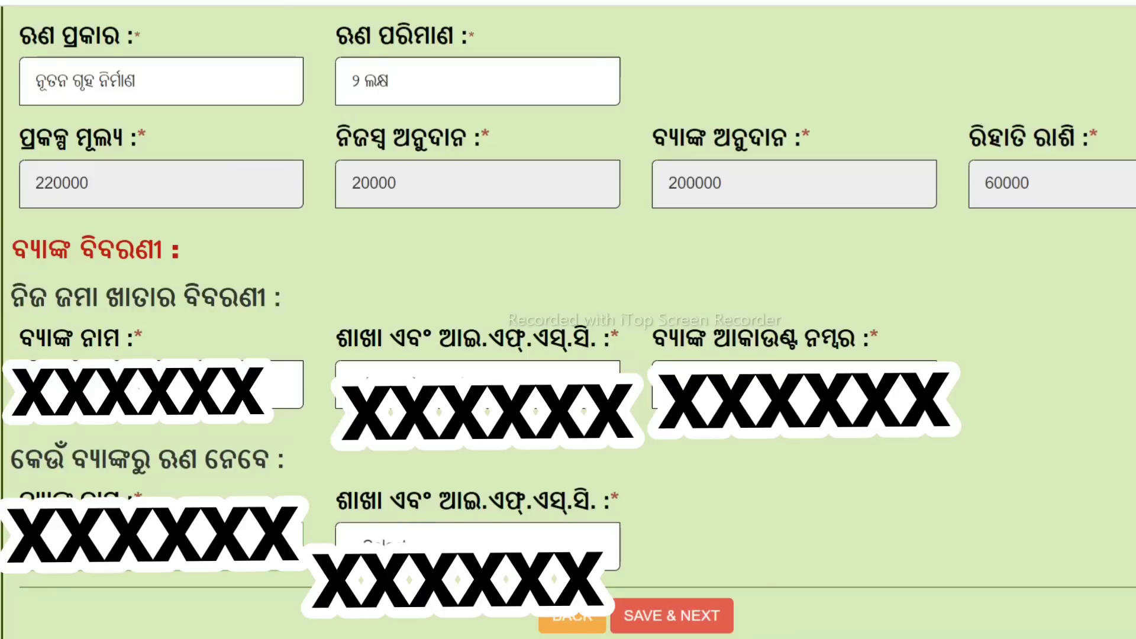
{"action": "left_click", "coordinate": [450, 550]}
{"action": "left_click", "coordinate": [449, 600]}
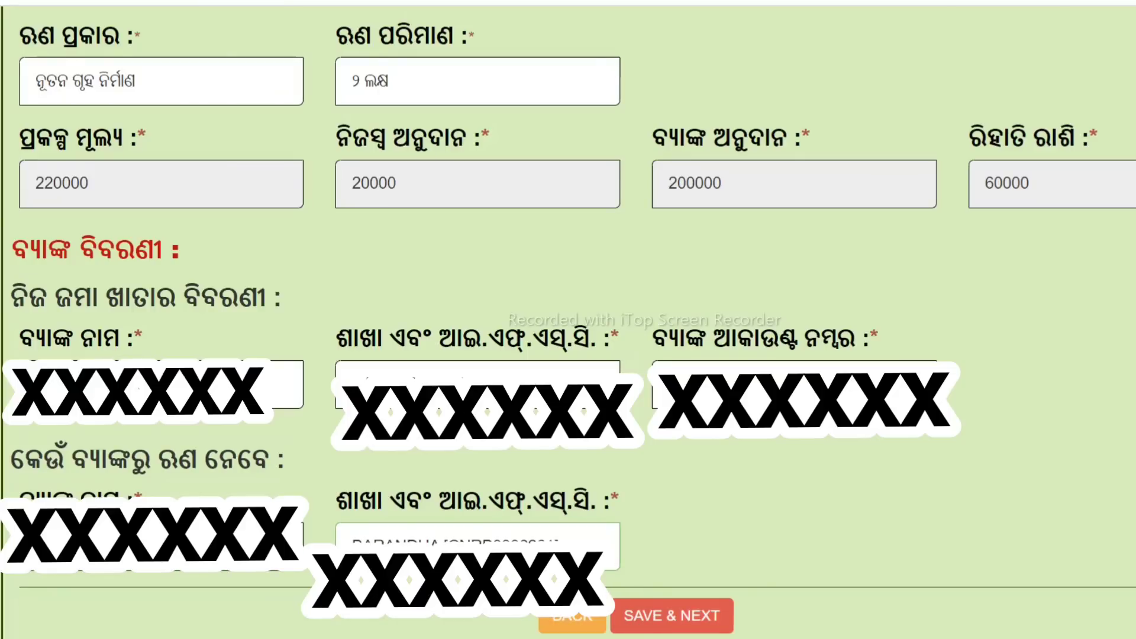
{"action": "left_click", "coordinate": [685, 619]}
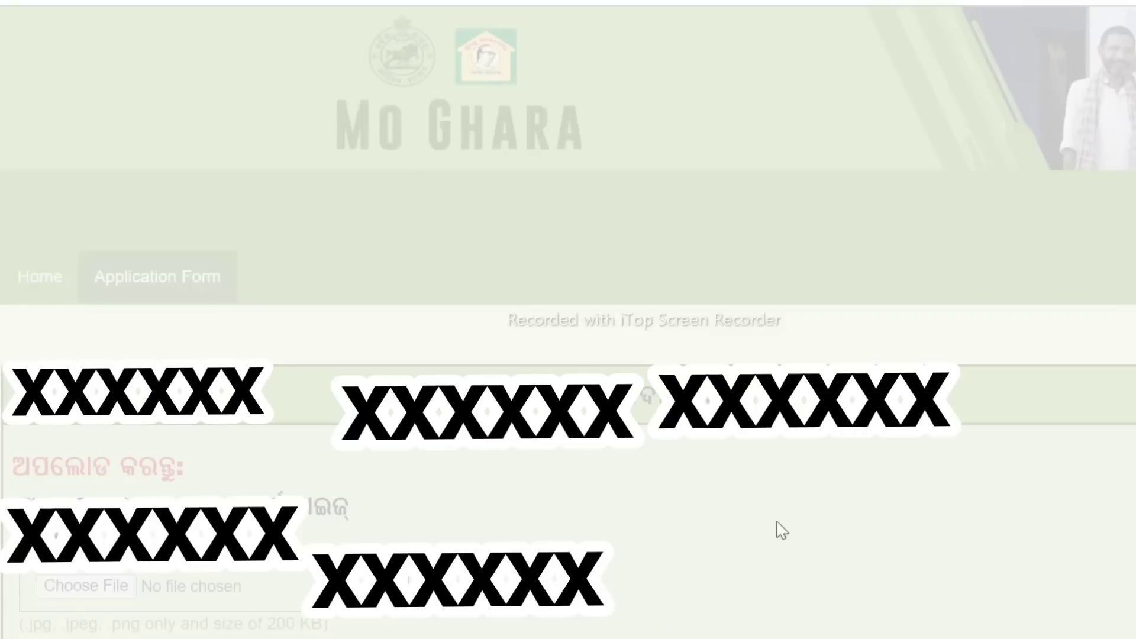
{"action": "scroll", "coordinate": [568, 319], "scroll_direction": "down", "scroll_amount": 3}
{"action": "scroll", "coordinate": [568, 320], "scroll_direction": "down", "scroll_amount": 1}
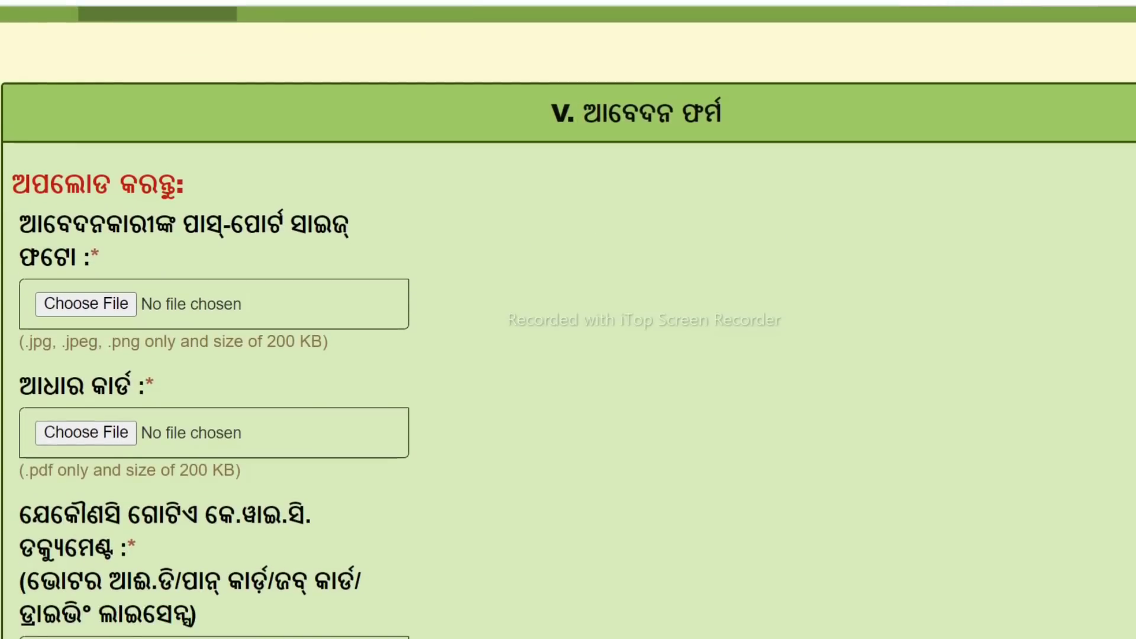
{"action": "scroll", "coordinate": [568, 320], "scroll_direction": "down", "scroll_amount": 10}
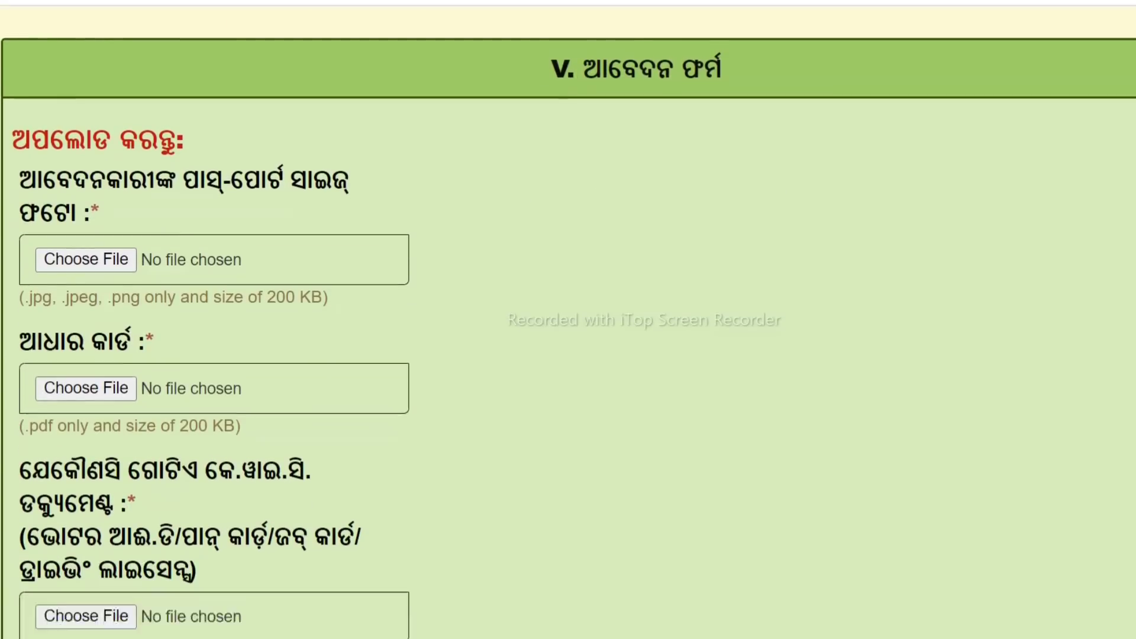
{"action": "scroll", "coordinate": [568, 319], "scroll_direction": "up", "scroll_amount": 10}
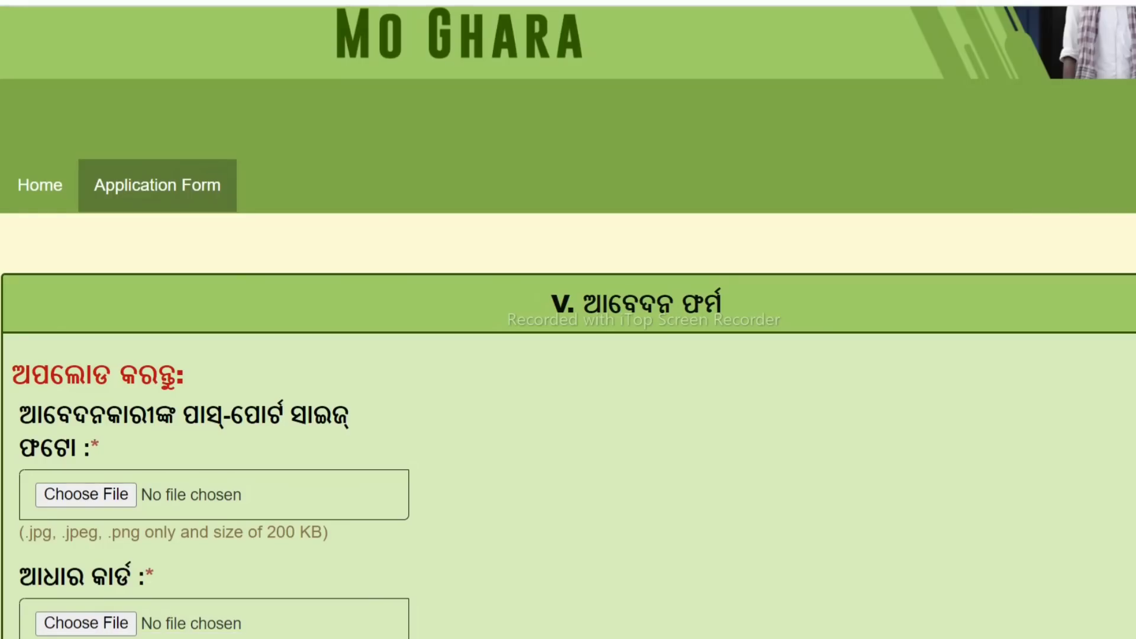